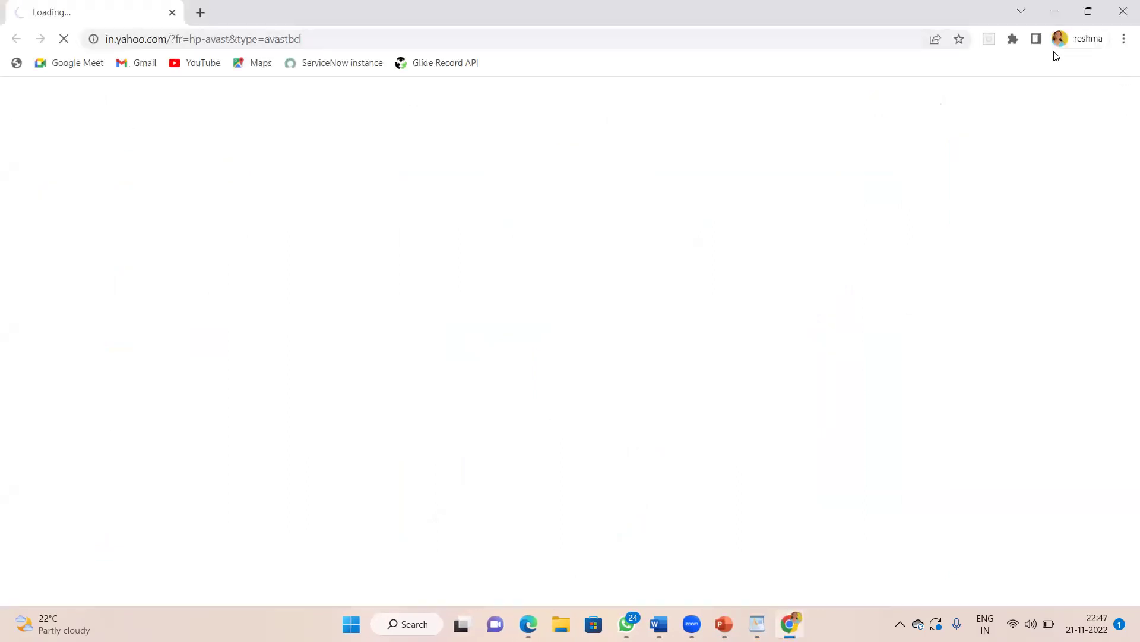
Restore the Chrome window and load developer.servicenow.com in a new tab
{"action": "double_click", "coordinate": [977, 23]}
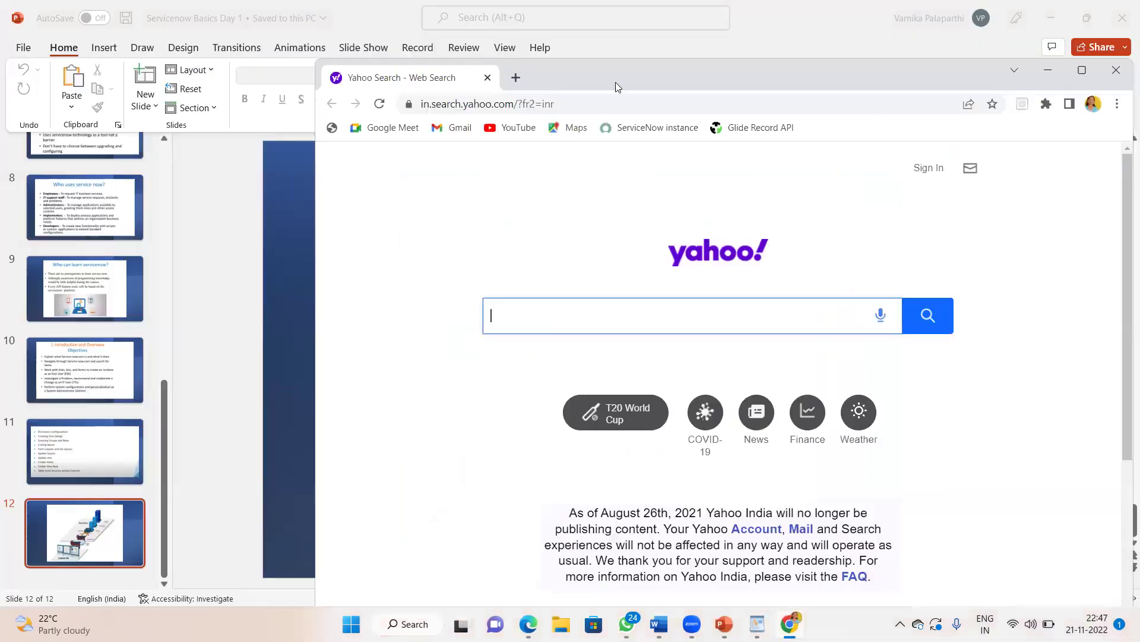
{"action": "left_click", "coordinate": [516, 77]}
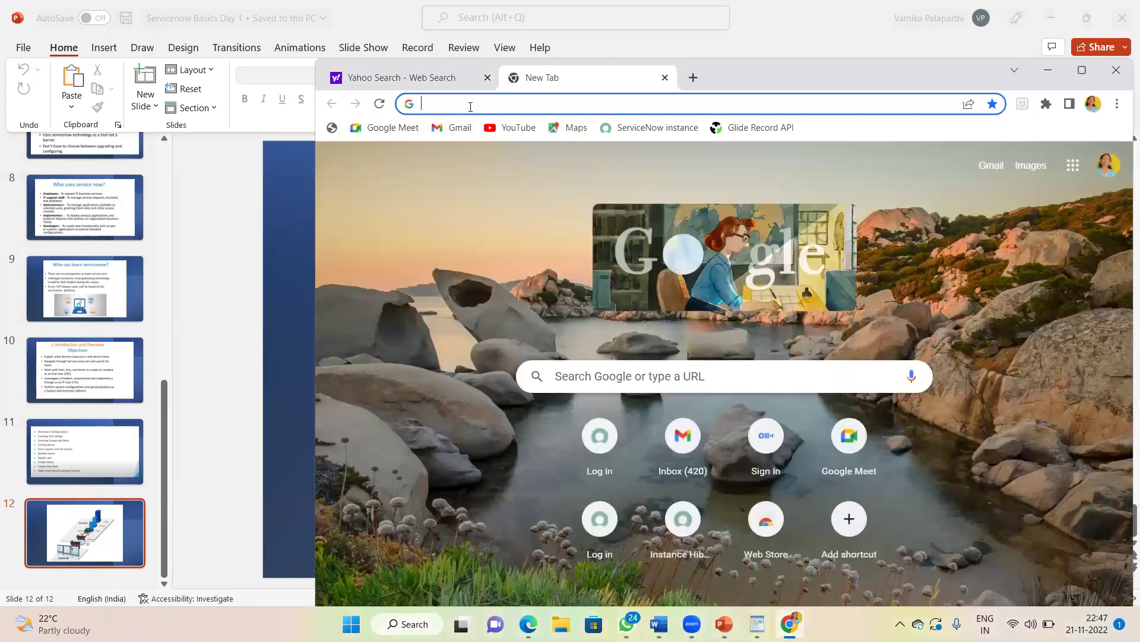
{"action": "type", "text": "developer"}
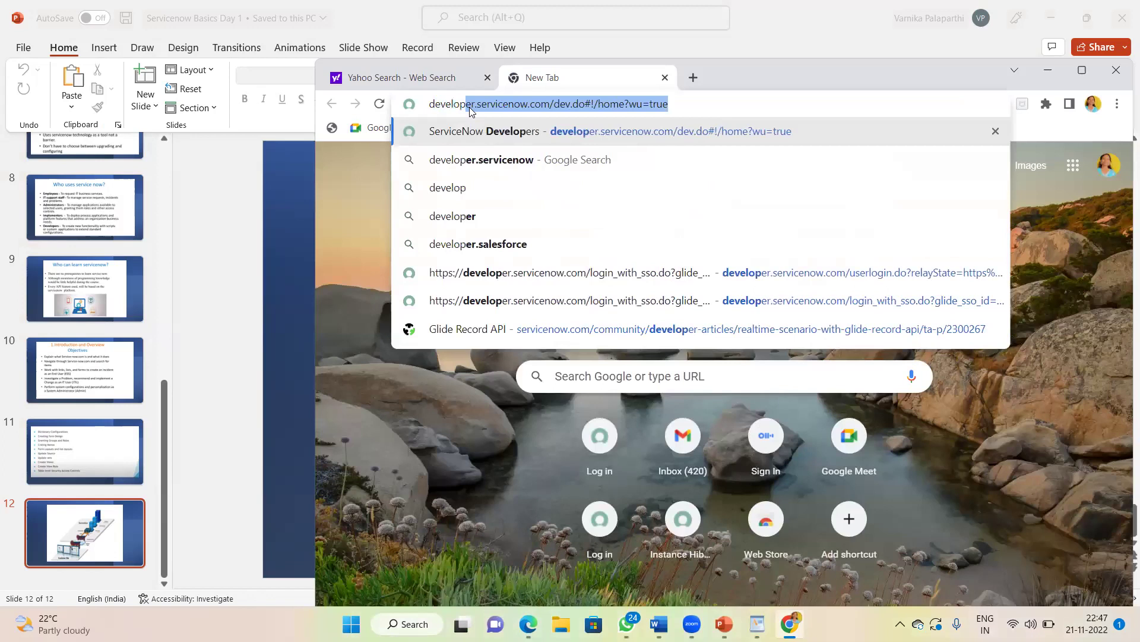
{"action": "left_click", "coordinate": [613, 131]}
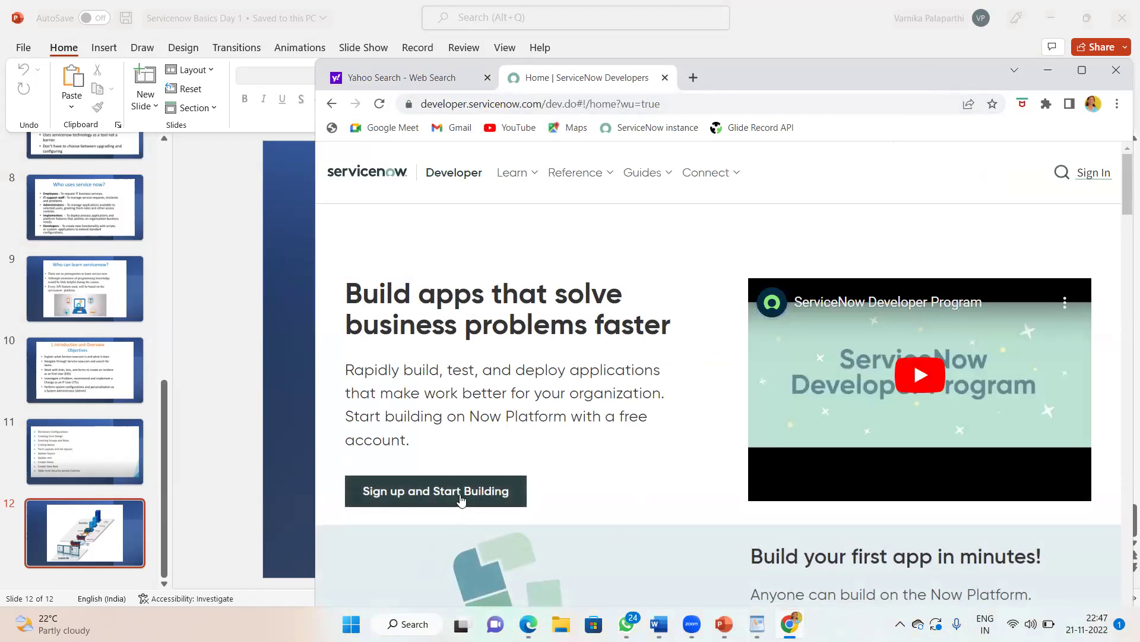
Start developer sign-up and enter the first name, last name and the account e-mail address
{"action": "left_click", "coordinate": [461, 501]}
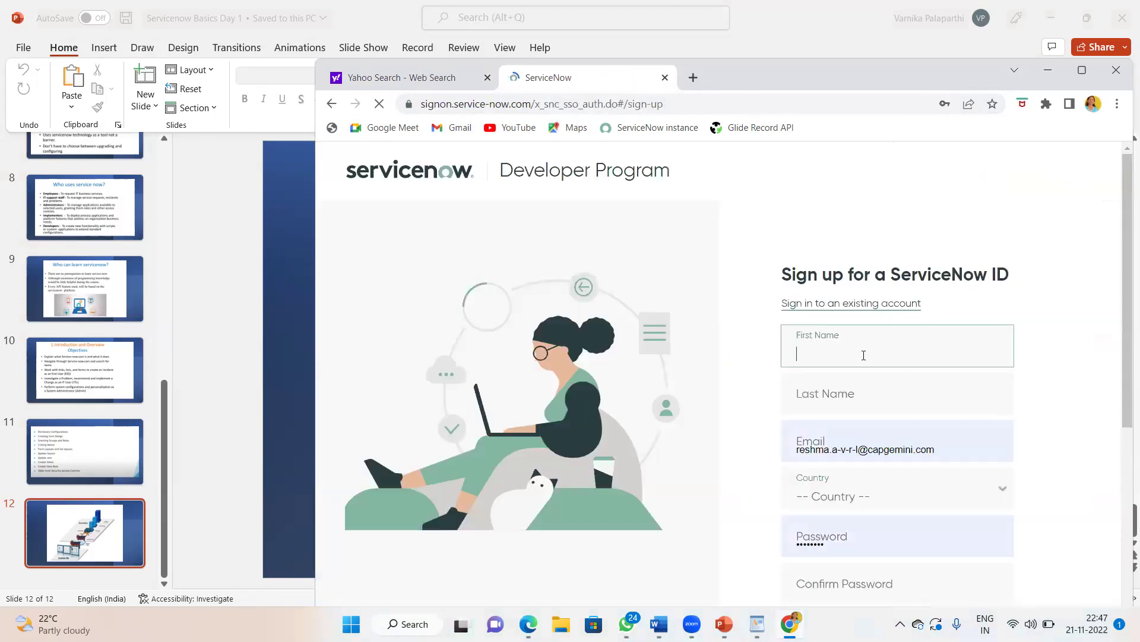
{"action": "type", "text": "Reshma"}
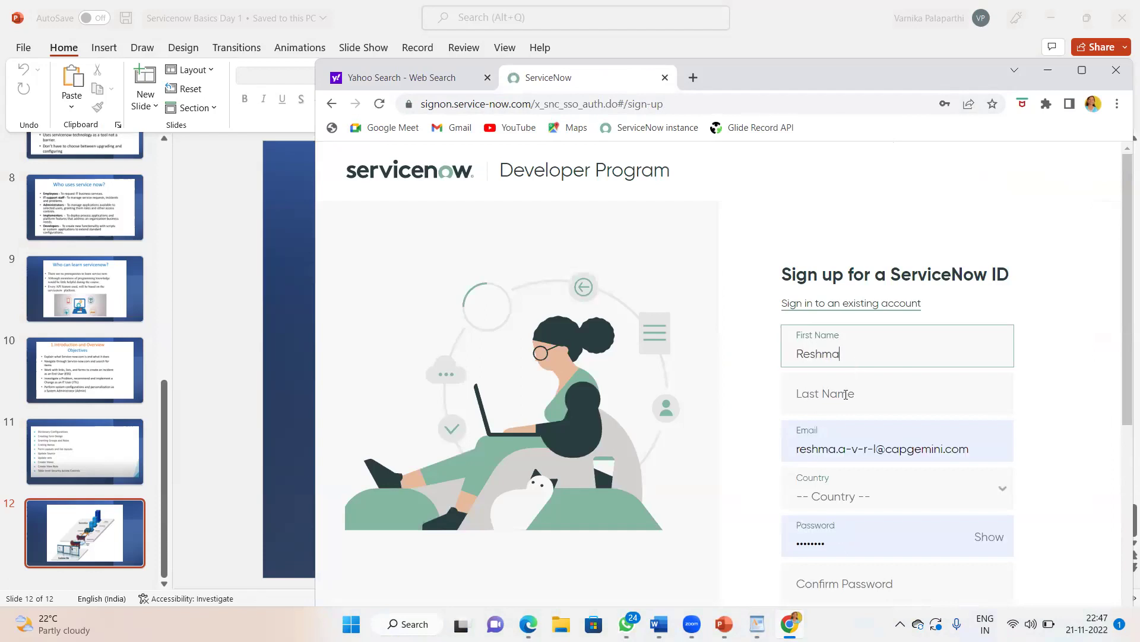
{"action": "left_click", "coordinate": [846, 394]}
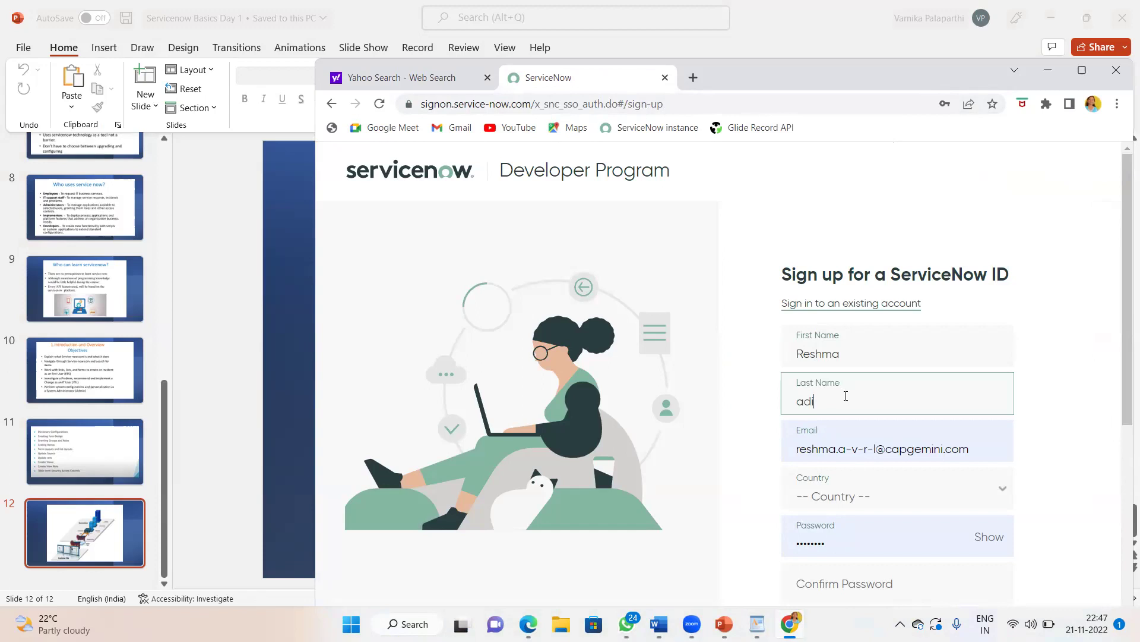
{"action": "left_click", "coordinate": [1004, 442]}
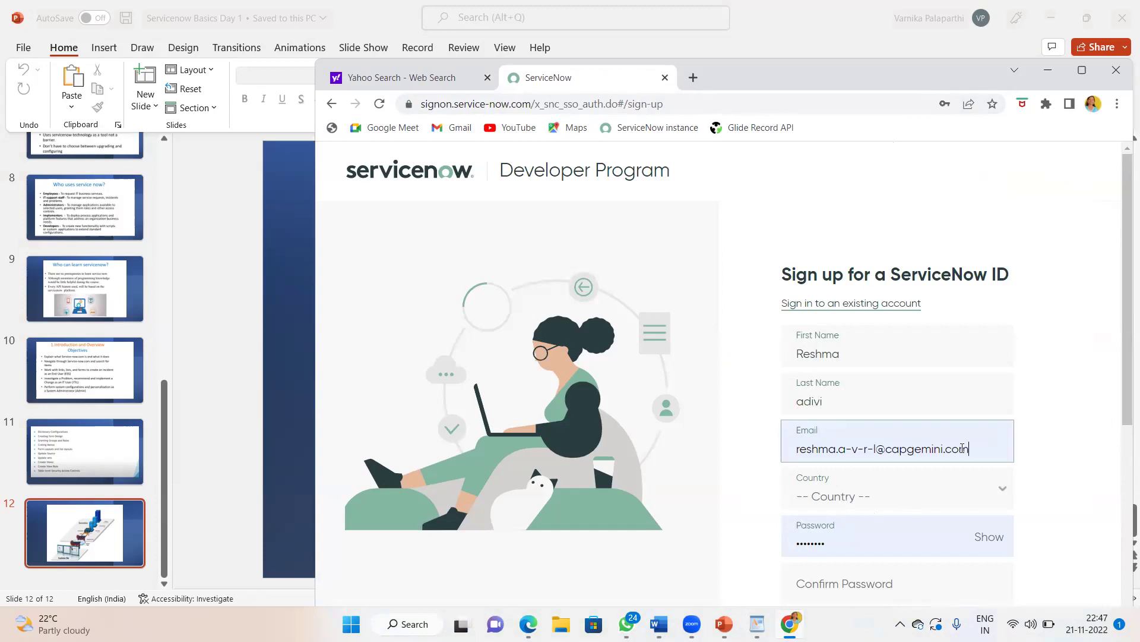
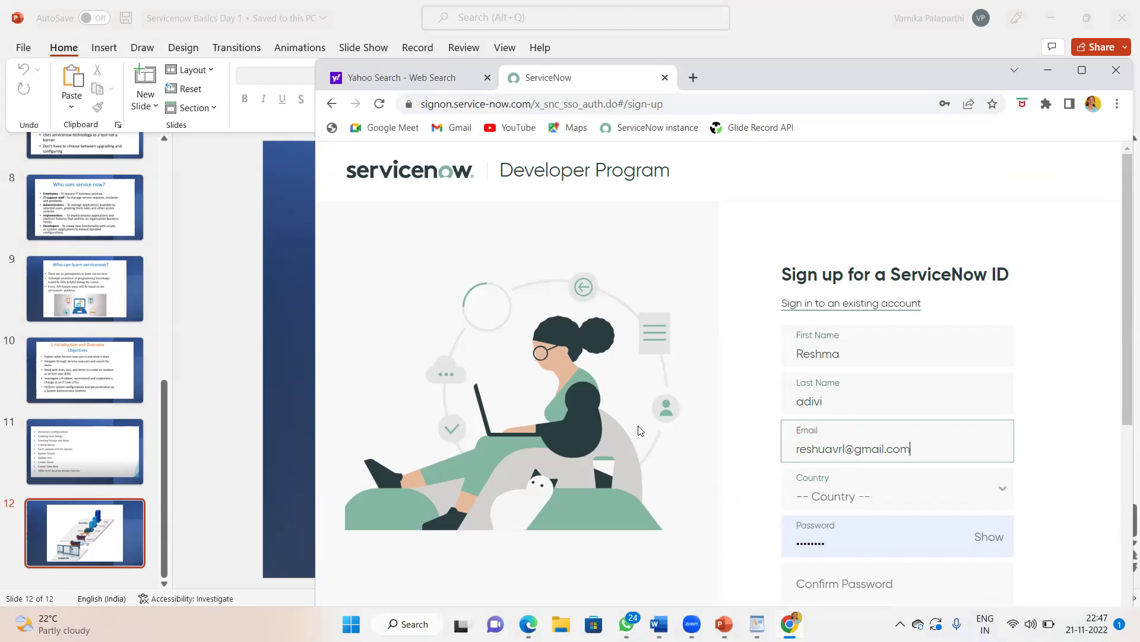
Enter the account password and its confirmation, then pass the reCAPTCHA check
{"action": "scroll", "coordinate": [826, 476], "scroll_direction": "down", "scroll_amount": 1}
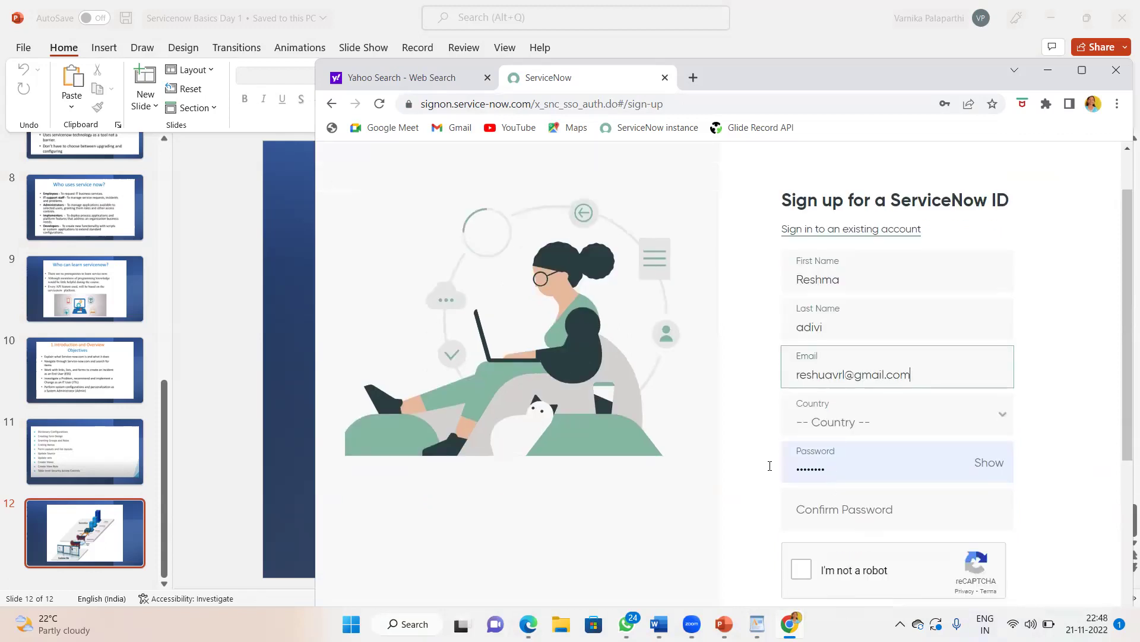
{"action": "double_click", "coordinate": [876, 479]}
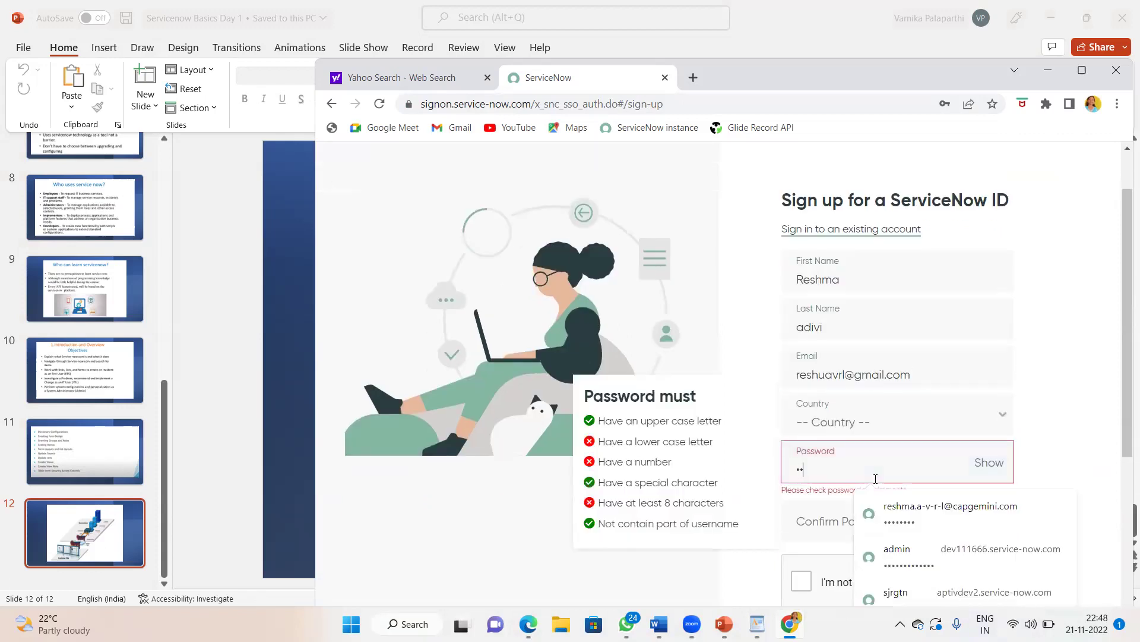
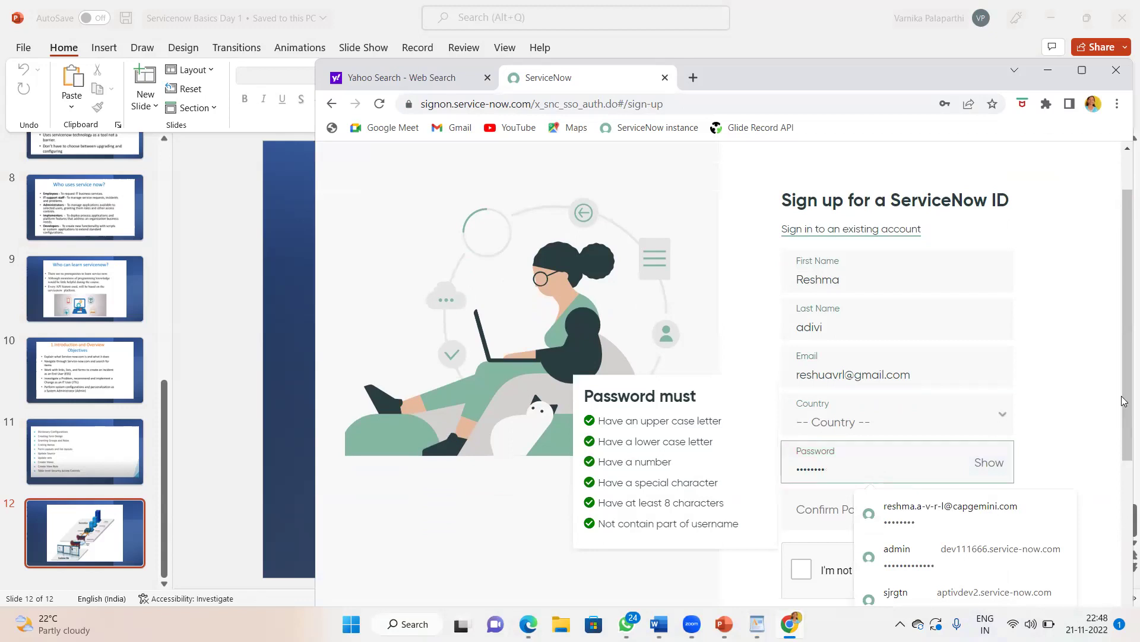
{"action": "left_click", "coordinate": [826, 517]}
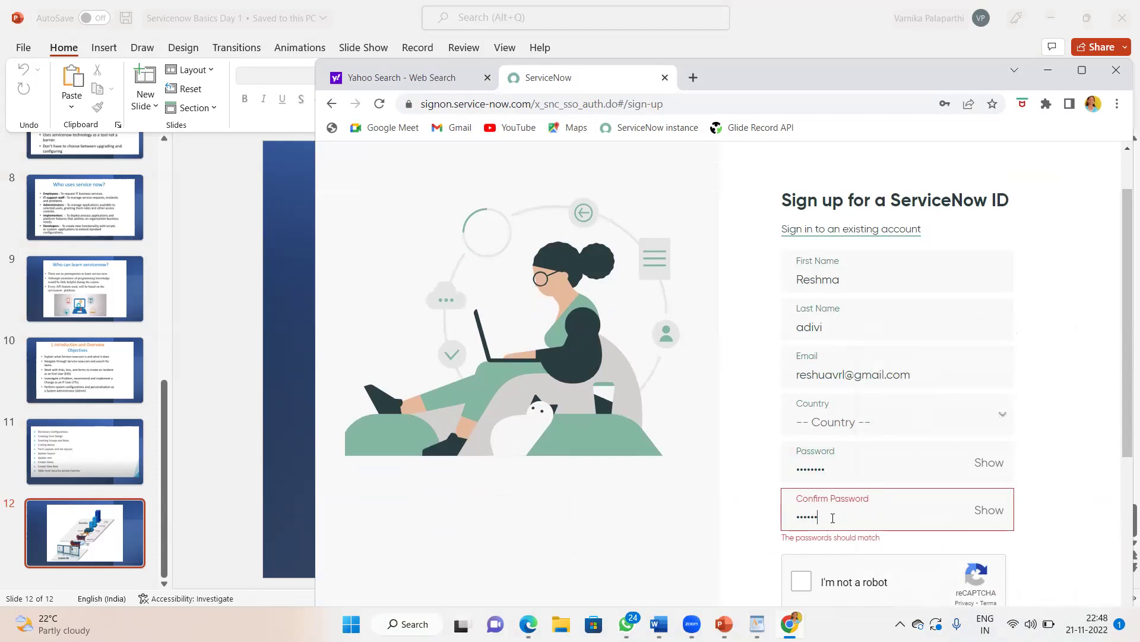
{"action": "scroll", "coordinate": [833, 511], "scroll_direction": "down", "scroll_amount": 3}
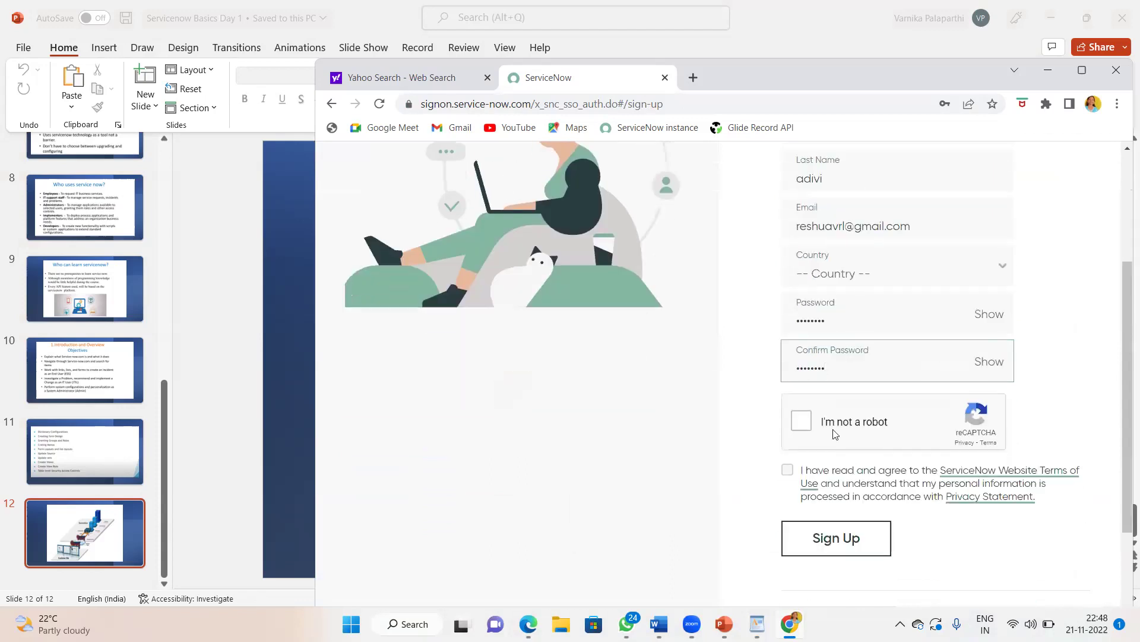
{"action": "left_click", "coordinate": [801, 421]}
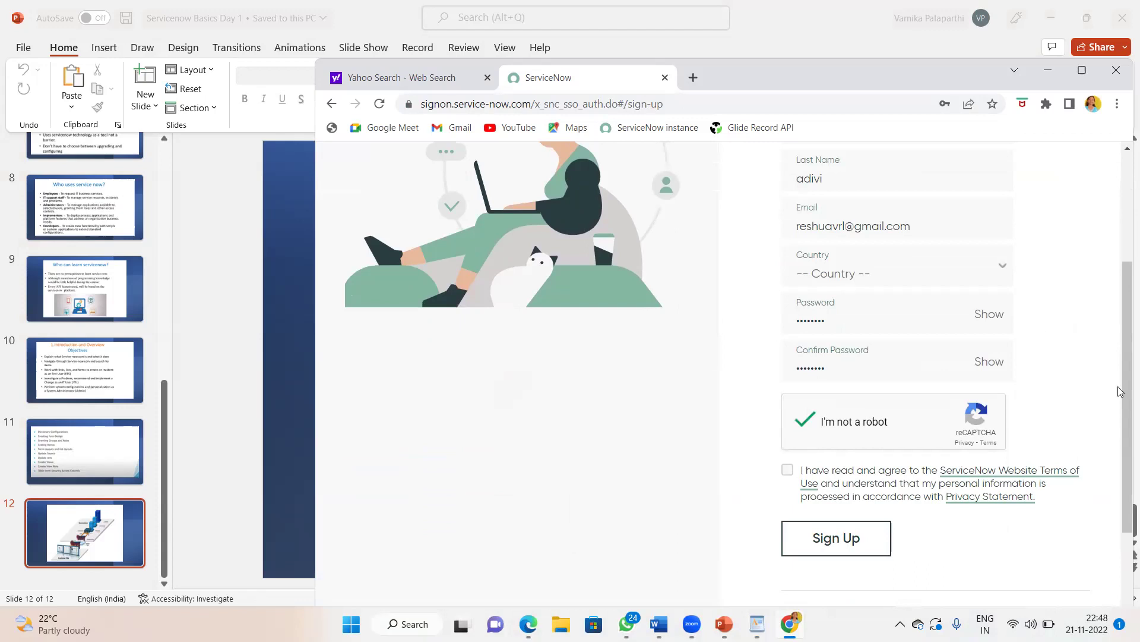
Accept the terms of use and privacy statement and submit the sign-up form
{"action": "left_click", "coordinate": [787, 470]}
{"action": "left_click", "coordinate": [836, 538]}
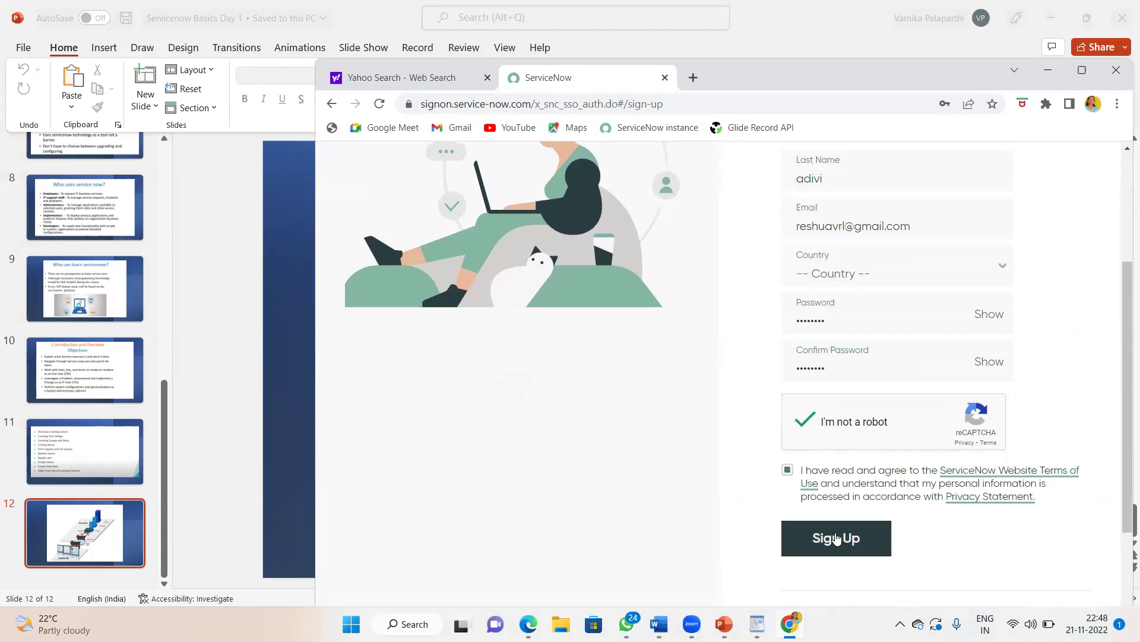
{"action": "left_click", "coordinate": [836, 538]}
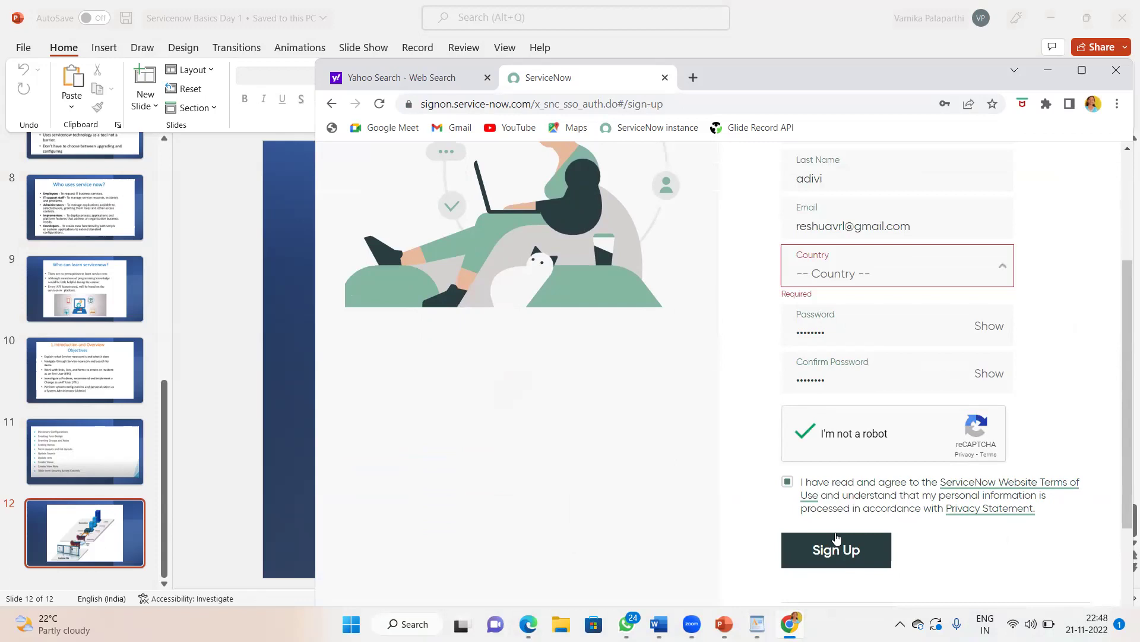
Set the sign-up form's Country to IN - India
{"action": "left_click", "coordinate": [837, 550]}
{"action": "scroll", "coordinate": [980, 394], "scroll_direction": "up", "scroll_amount": 4}
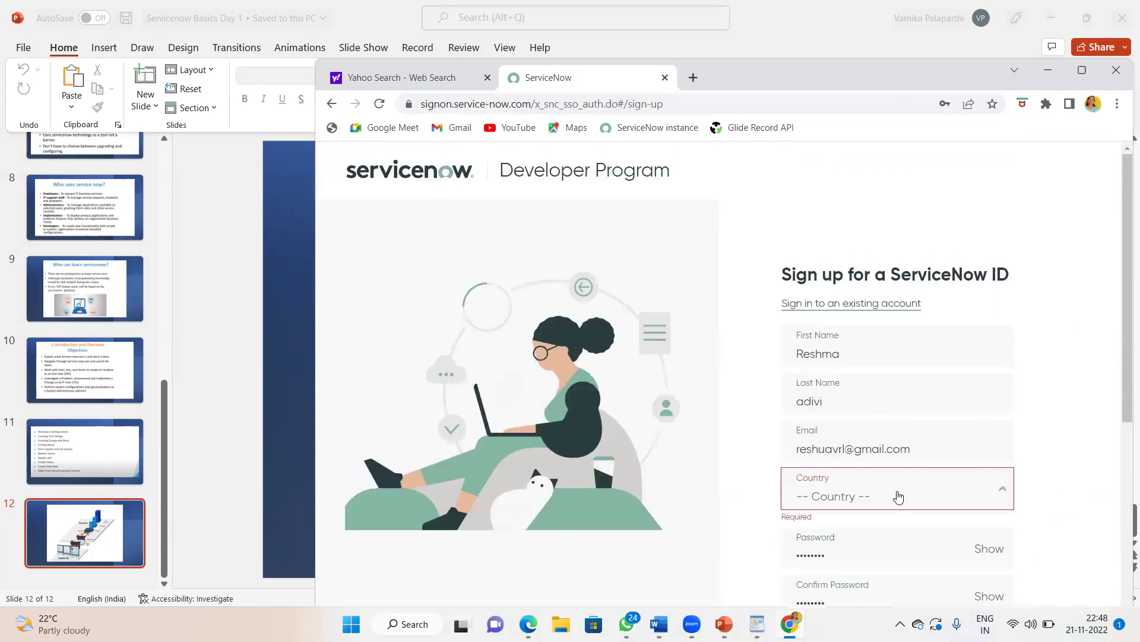
{"action": "left_click", "coordinate": [898, 496]}
{"action": "type", "text": "in"}
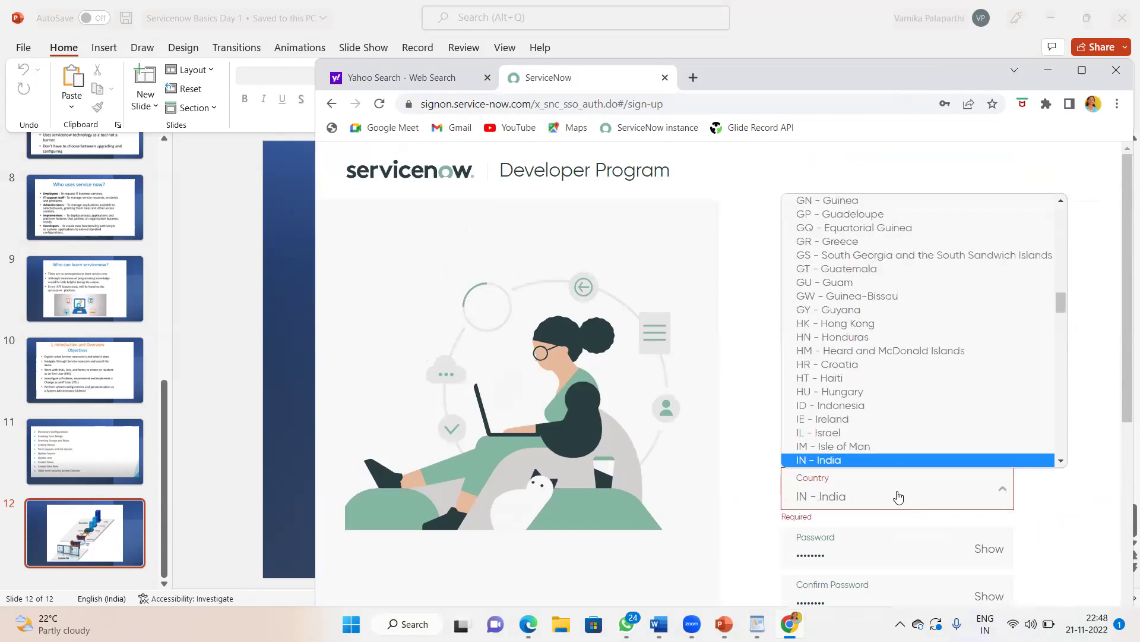
{"action": "key", "text": "Return"}
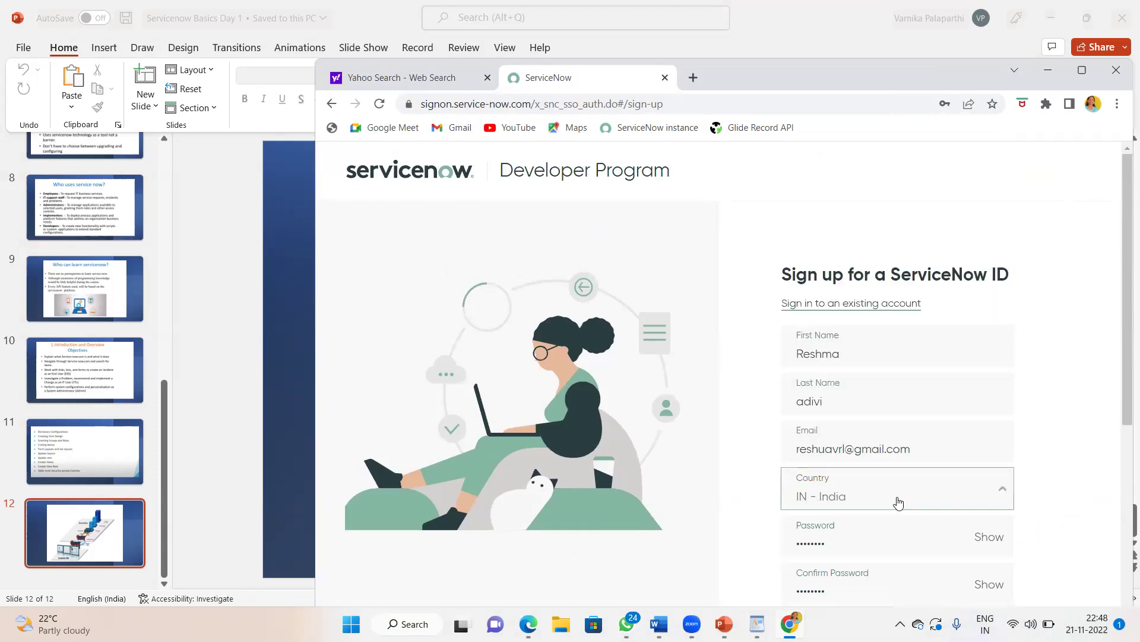
{"action": "scroll", "coordinate": [898, 499], "scroll_direction": "down", "scroll_amount": 2}
{"action": "scroll", "coordinate": [897, 502], "scroll_direction": "down", "scroll_amount": 3}
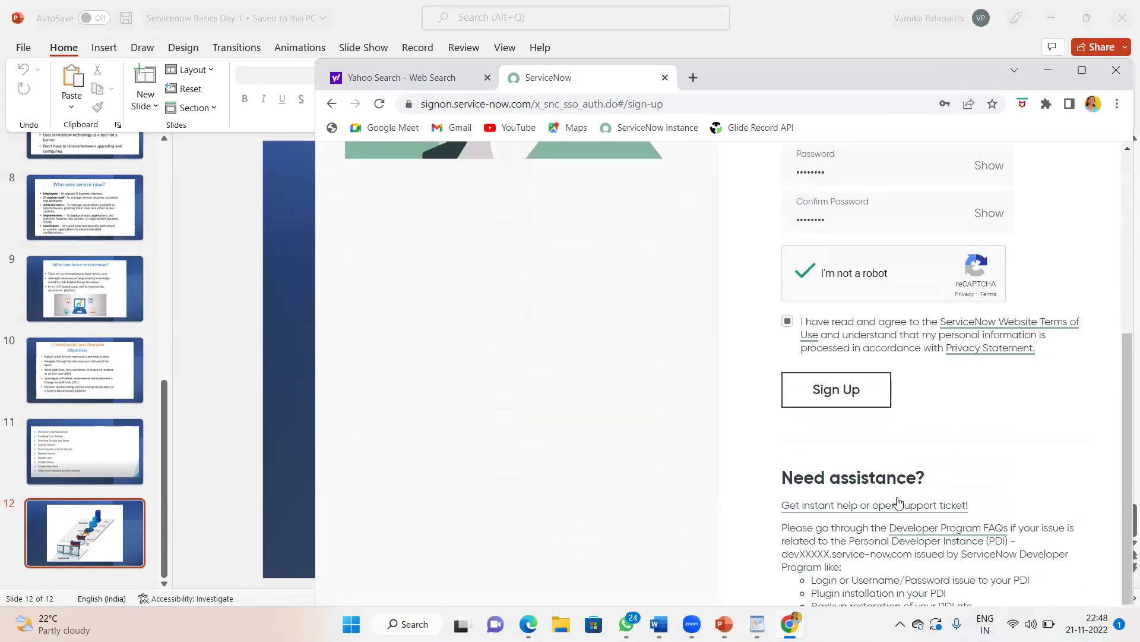
Submit the completed sign-up, dismiss the save-password offer, and select the registered e-mail address
{"action": "left_click", "coordinate": [844, 398]}
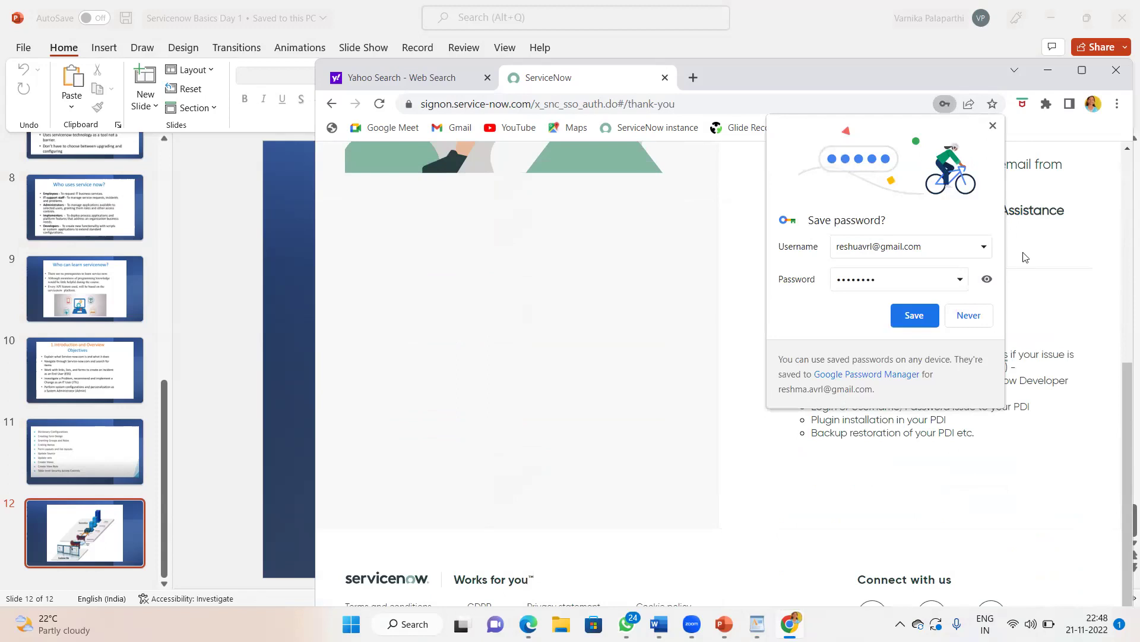
{"action": "left_click", "coordinate": [914, 316]}
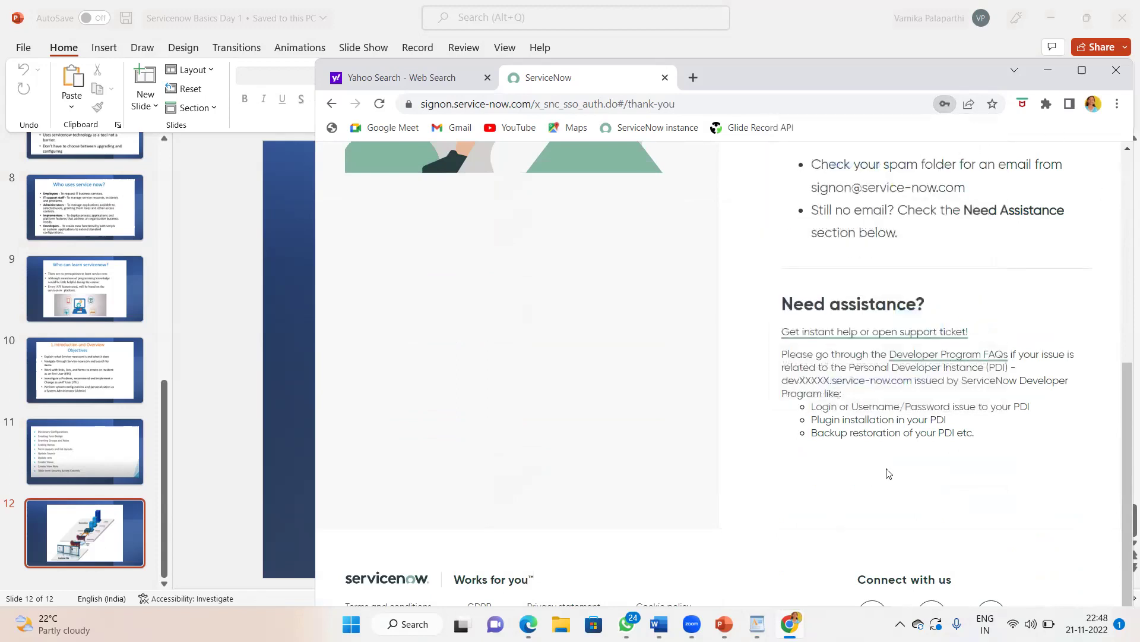
{"action": "scroll", "coordinate": [925, 485], "scroll_direction": "up", "scroll_amount": 7}
{"action": "scroll", "coordinate": [926, 484], "scroll_direction": "down", "scroll_amount": 1}
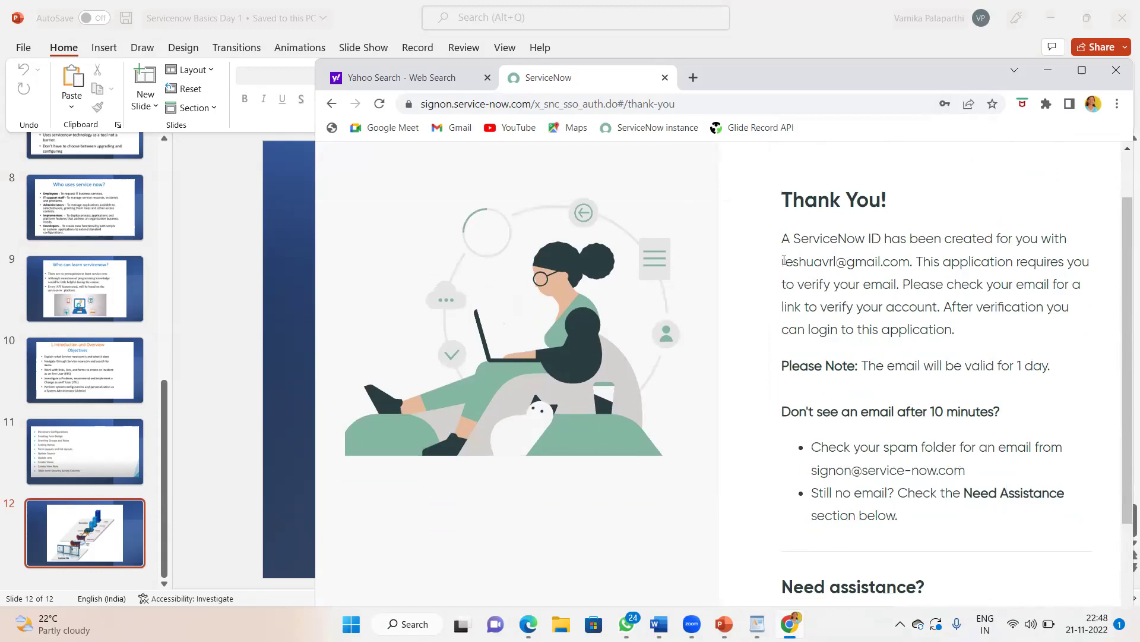
{"action": "left_click_drag", "start_coordinate": [784, 260], "coordinate": [908, 261]}
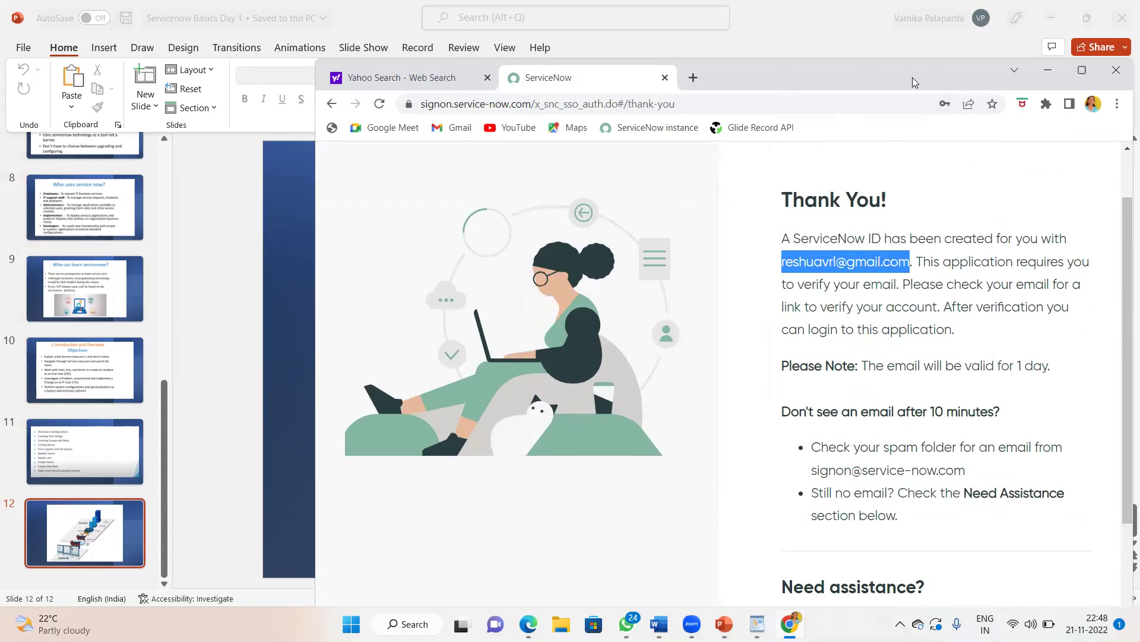
Open Gmail from the bookmarks, switch to the second account, and close the old inbox tab
{"action": "left_click_drag", "start_coordinate": [897, 84], "coordinate": [875, 126]}
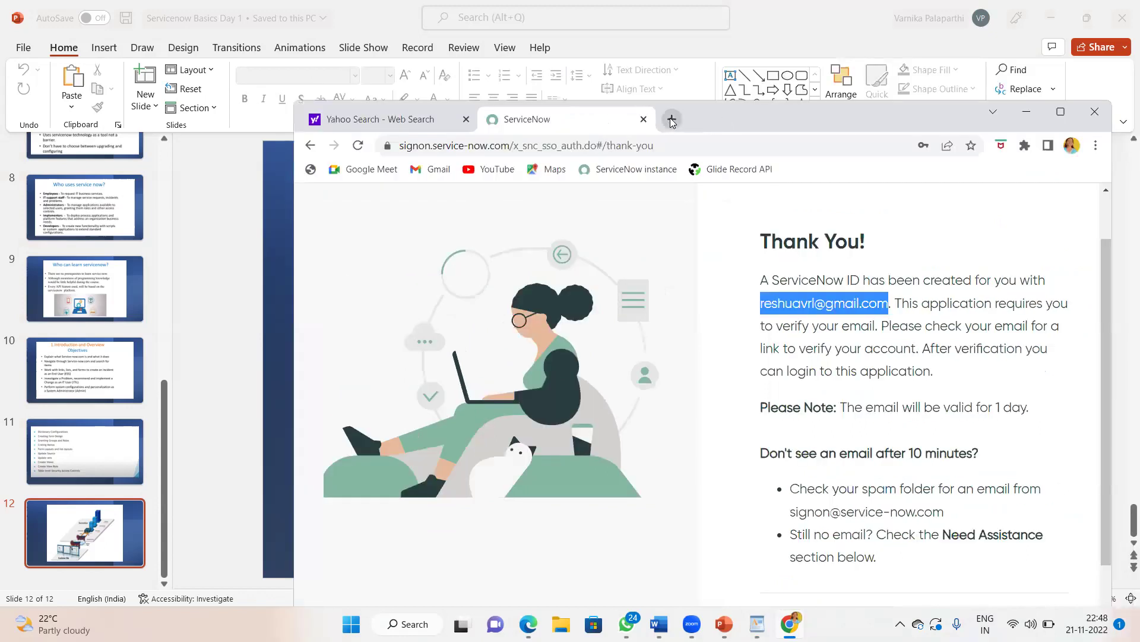
{"action": "left_click", "coordinate": [672, 118]}
{"action": "left_click", "coordinate": [409, 147]}
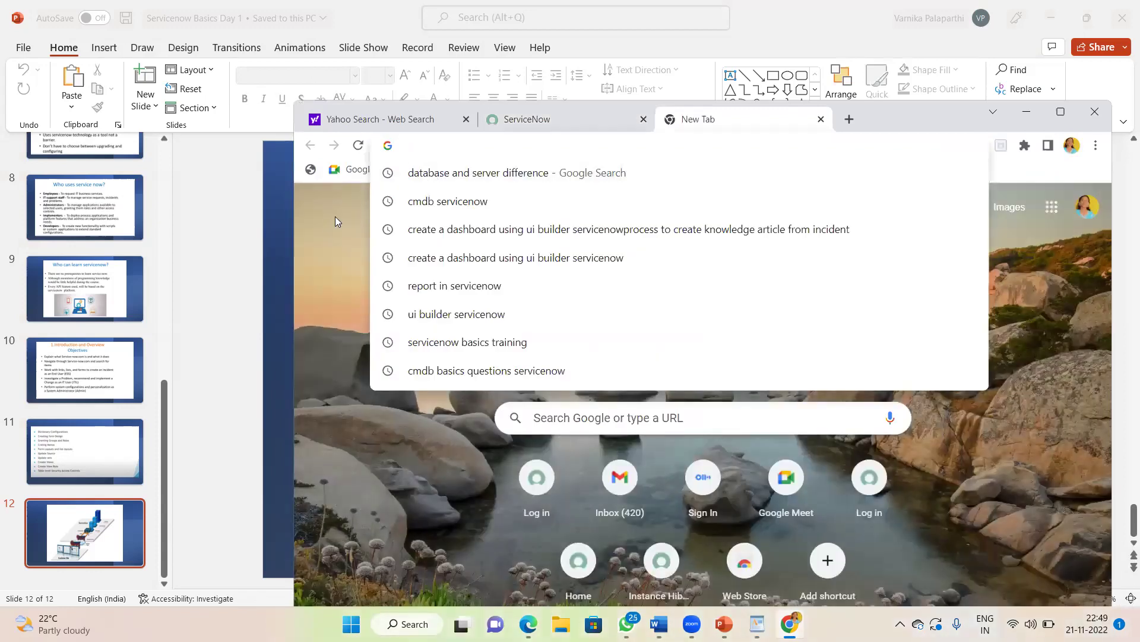
{"action": "left_click", "coordinate": [430, 171]}
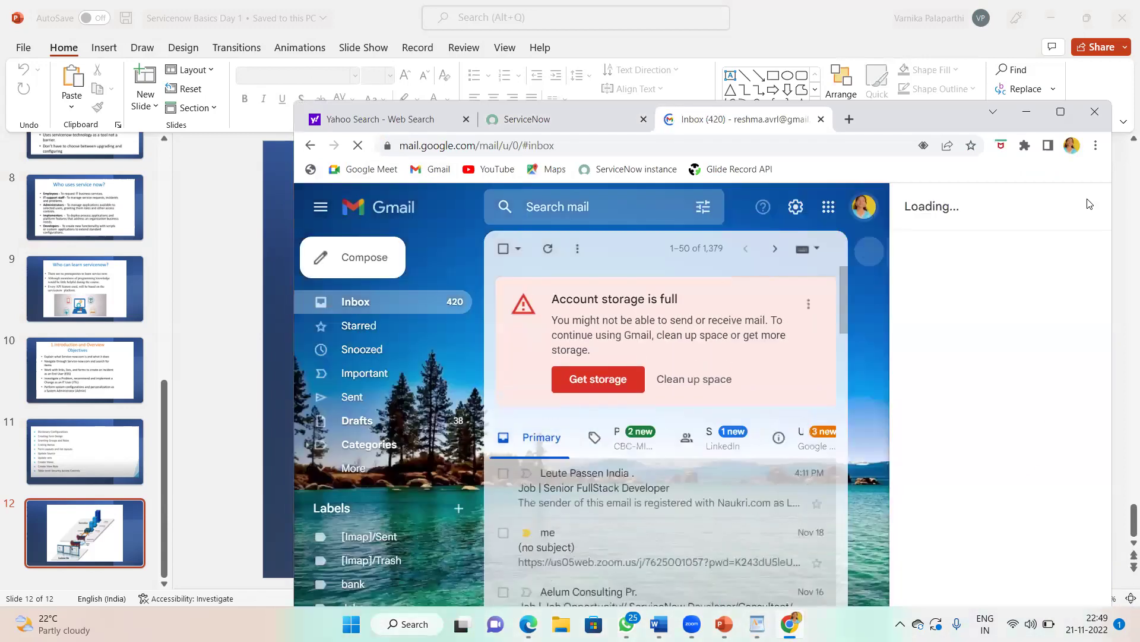
{"action": "left_click", "coordinate": [863, 205]}
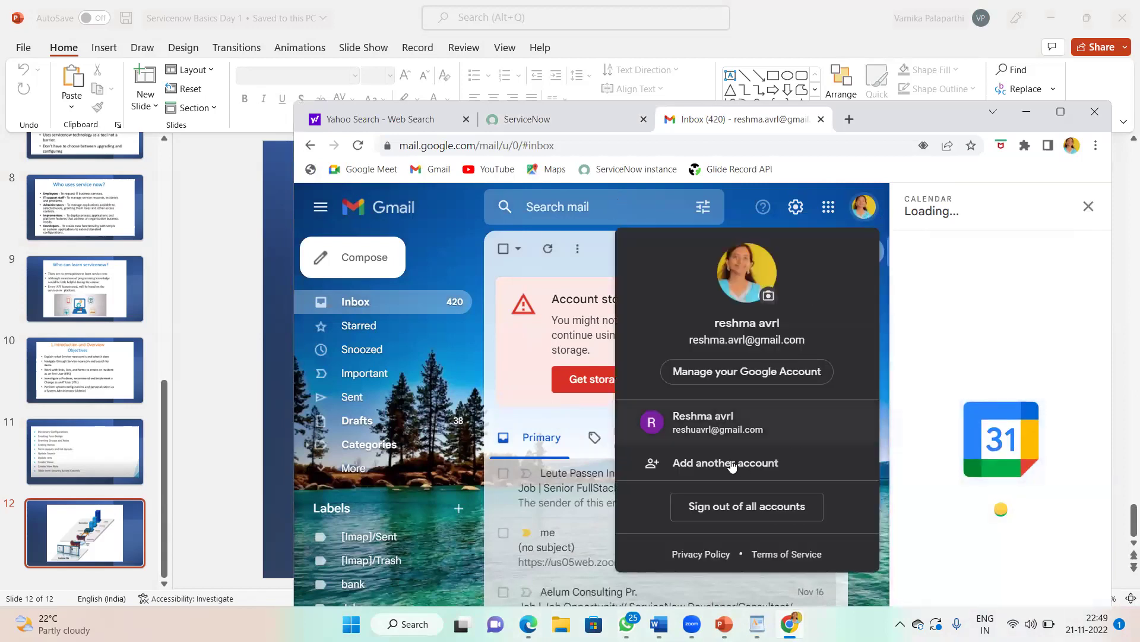
{"action": "left_click", "coordinate": [719, 430]}
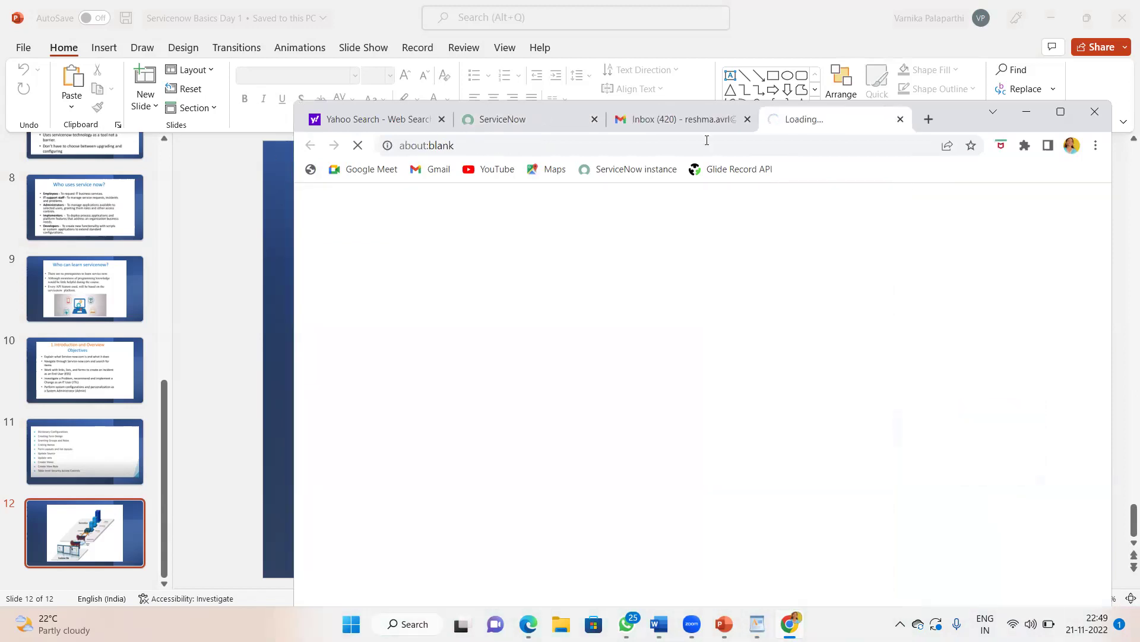
{"action": "left_click", "coordinate": [746, 120]}
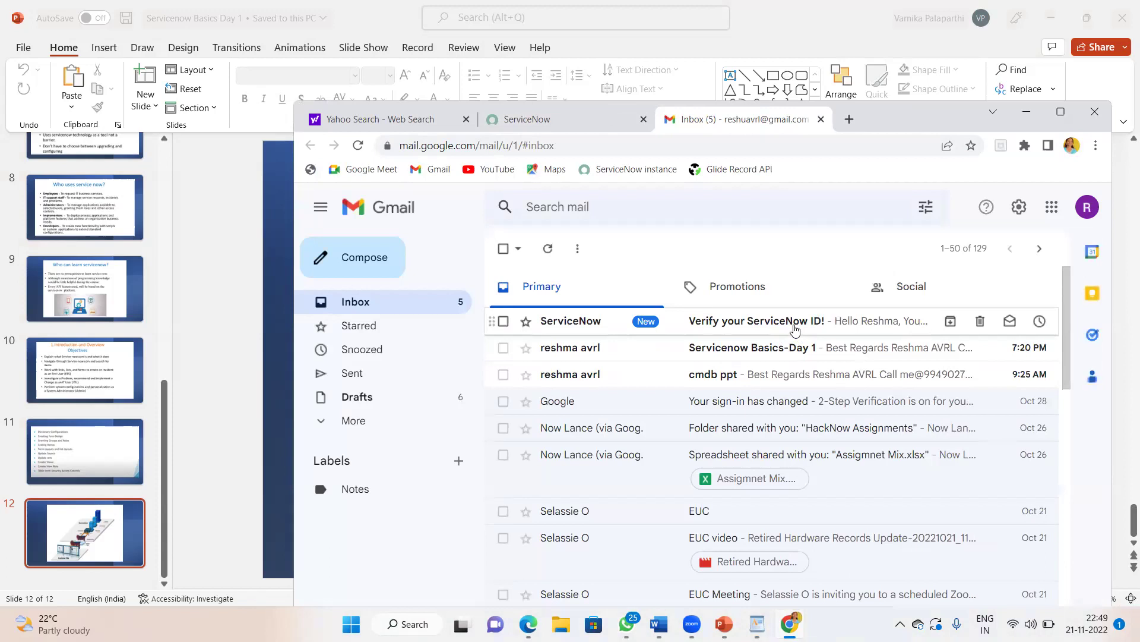
Open the Verify your ServiceNow ID! email and follow its Verify Email link in a new tab
{"action": "left_click", "coordinate": [798, 332]}
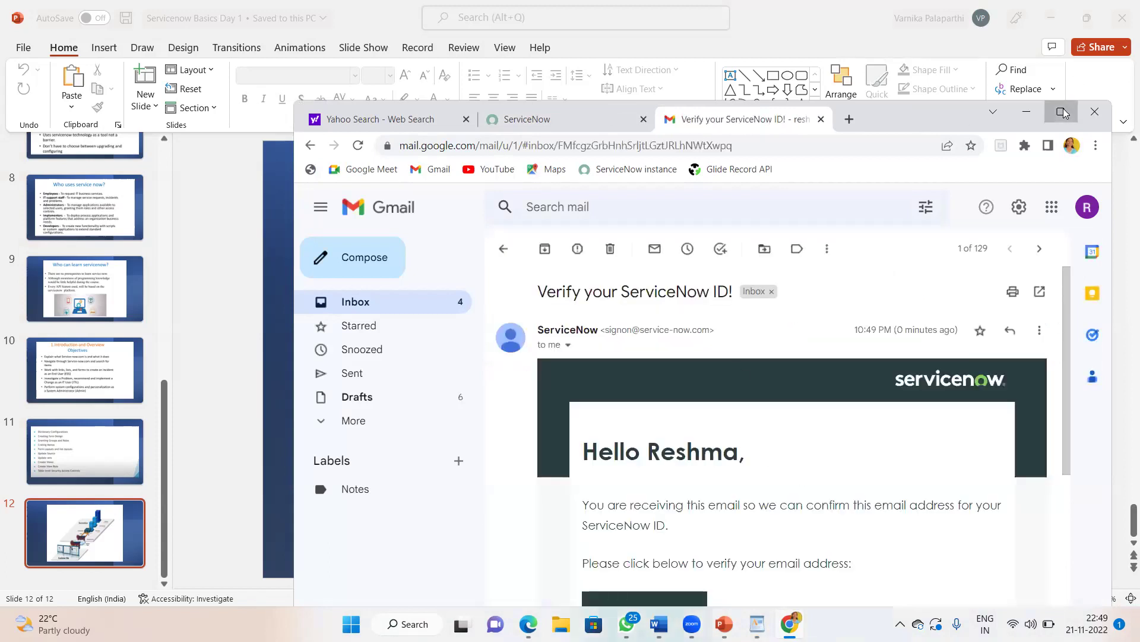
{"action": "left_click", "coordinate": [1061, 112]}
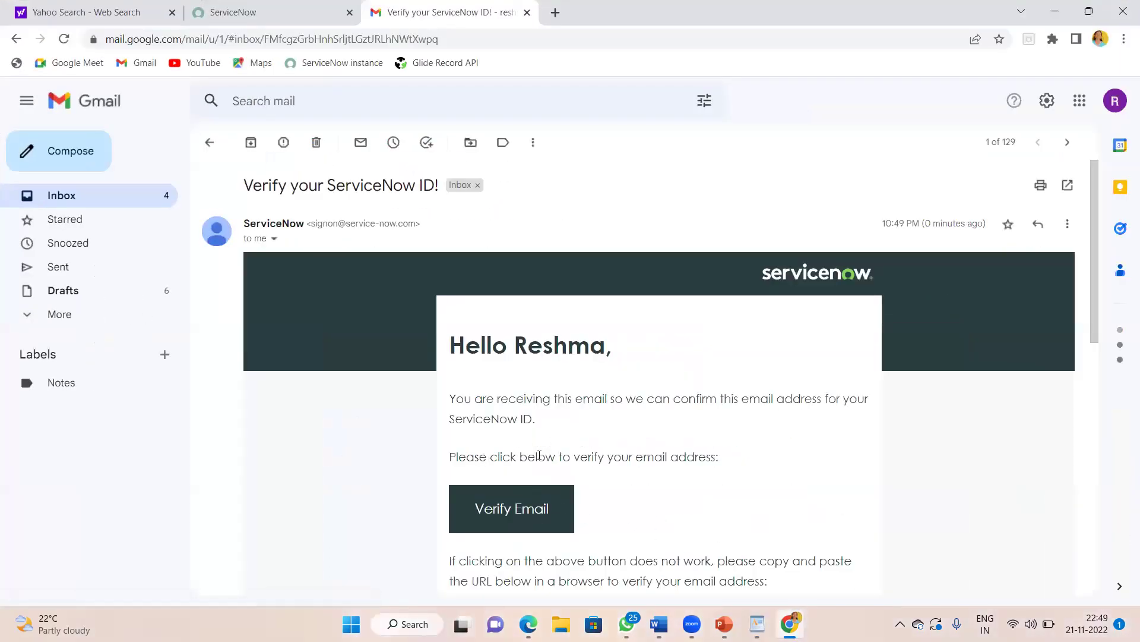
{"action": "left_click", "coordinate": [528, 515]}
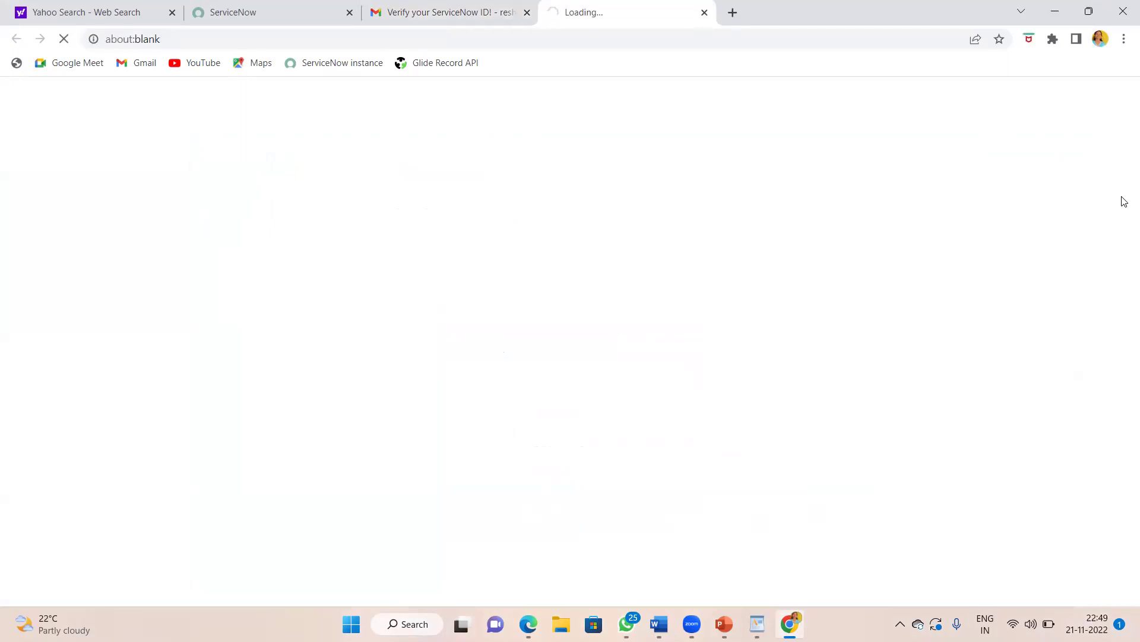
{"action": "double_click", "coordinate": [979, 14]}
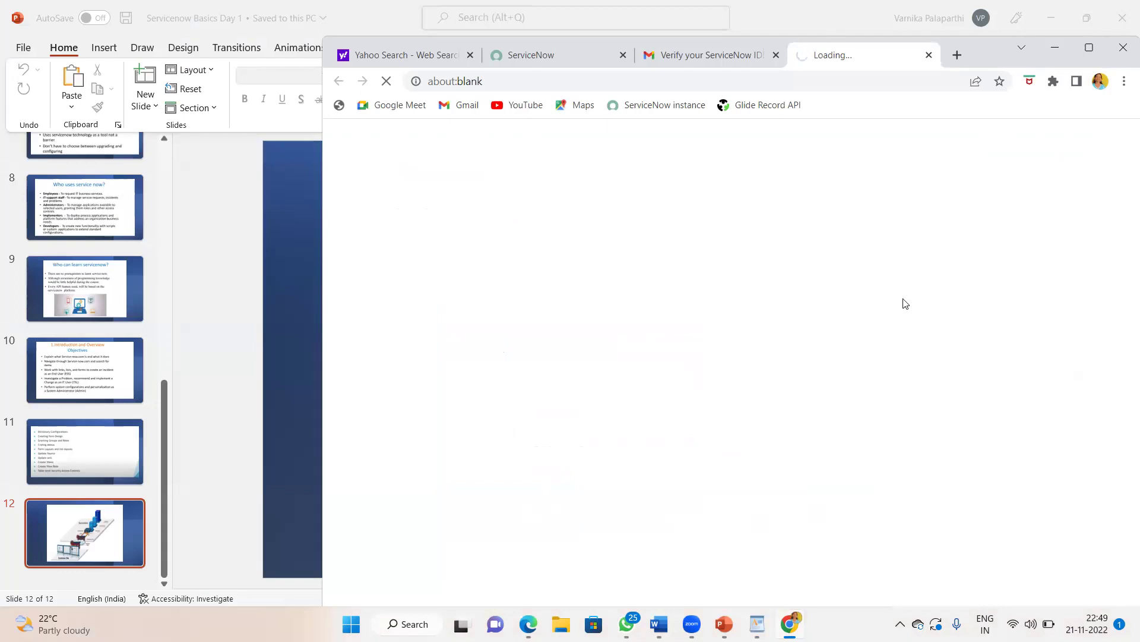
{"action": "left_click", "coordinate": [566, 62]}
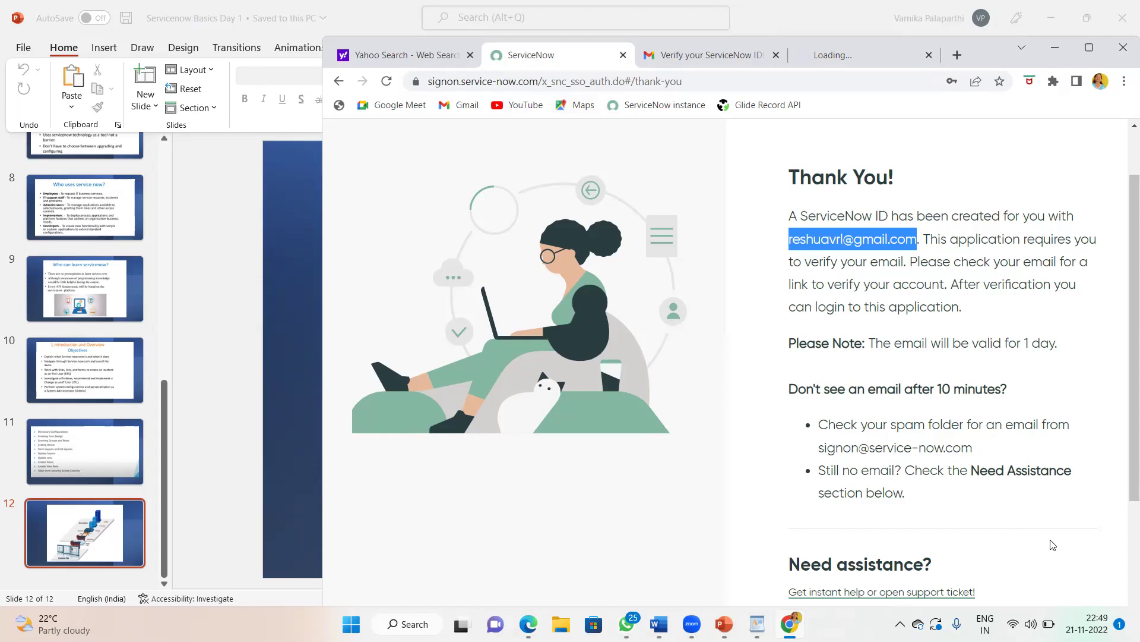
{"action": "left_click", "coordinate": [739, 63]}
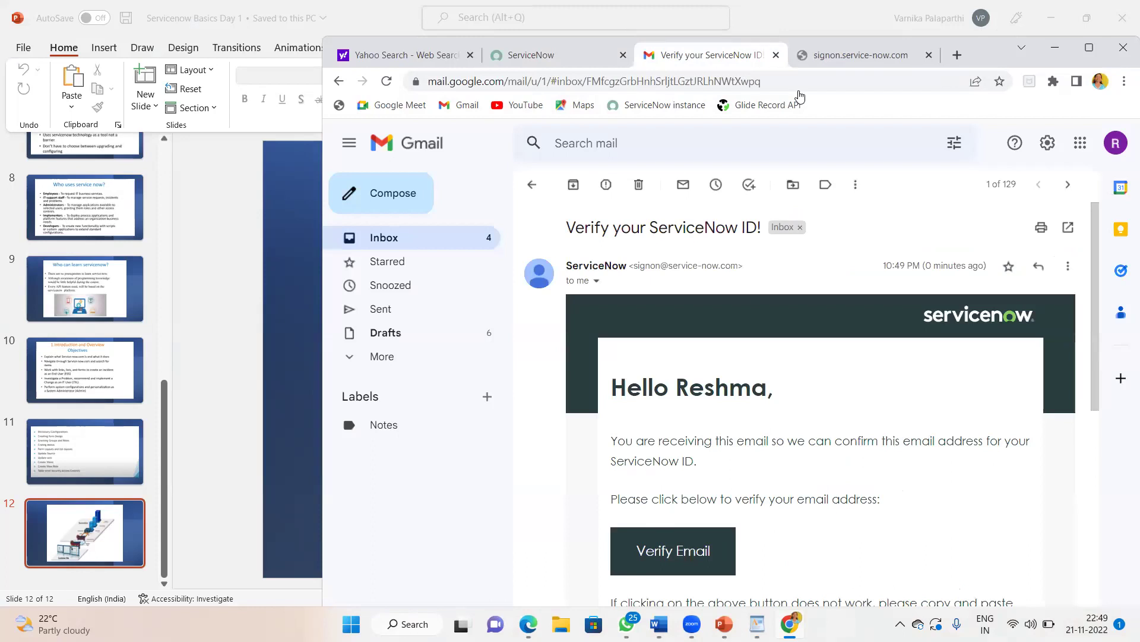
{"action": "left_click", "coordinate": [857, 73]}
Reload the verification page, go to Login, and enter the new account's e-mail address
{"action": "left_click", "coordinate": [551, 497]}
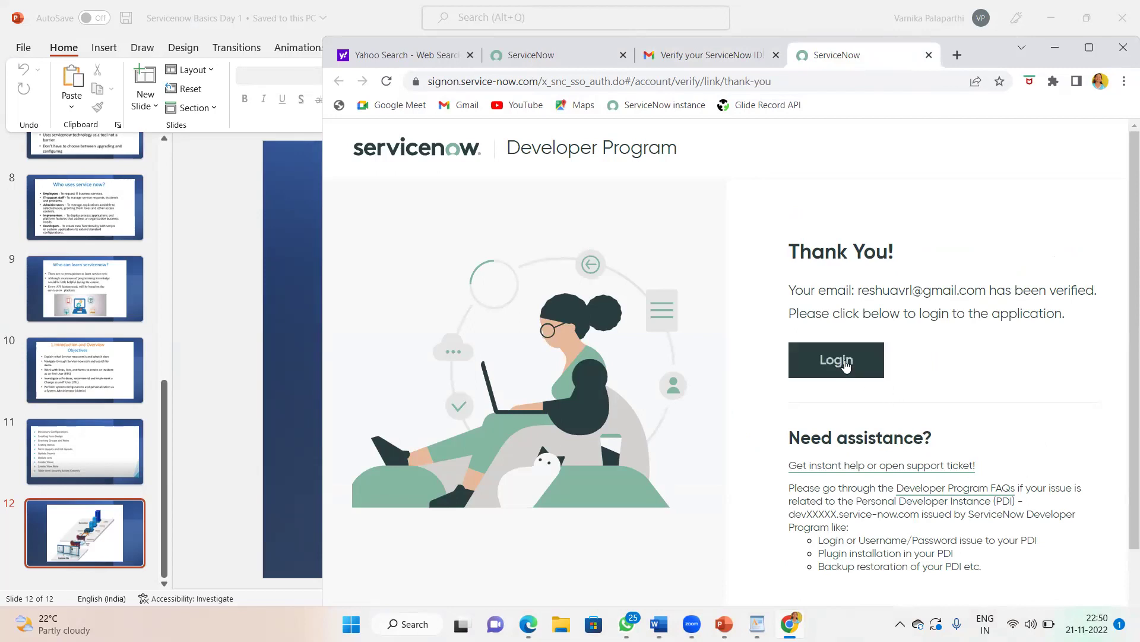
{"action": "left_click", "coordinate": [847, 365]}
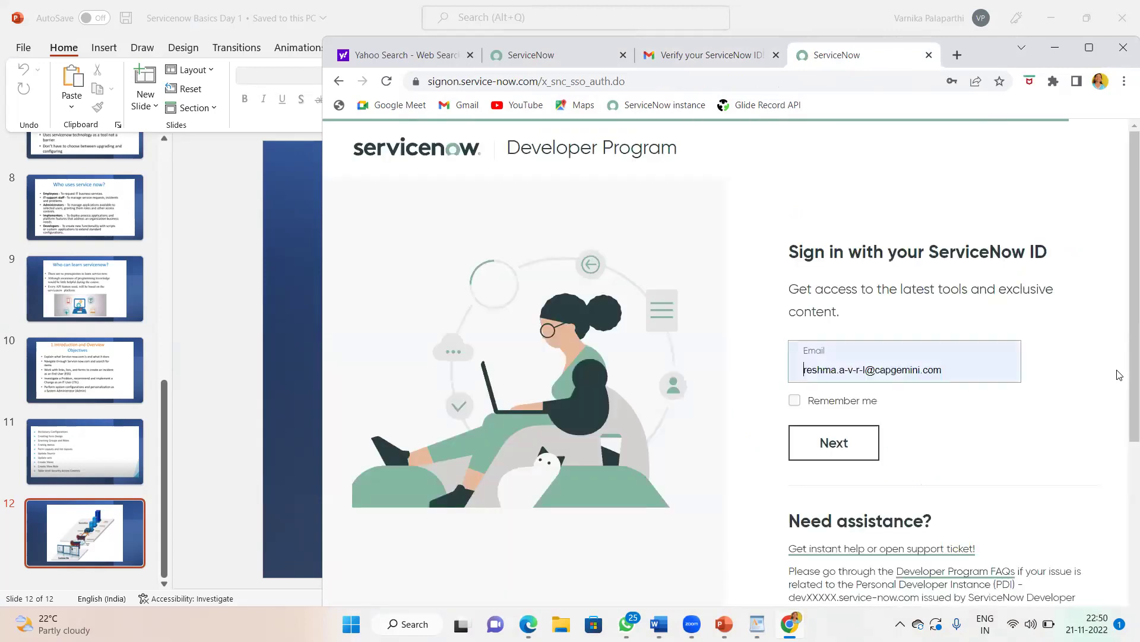
{"action": "left_click_drag", "start_coordinate": [958, 376], "coordinate": [657, 380]}
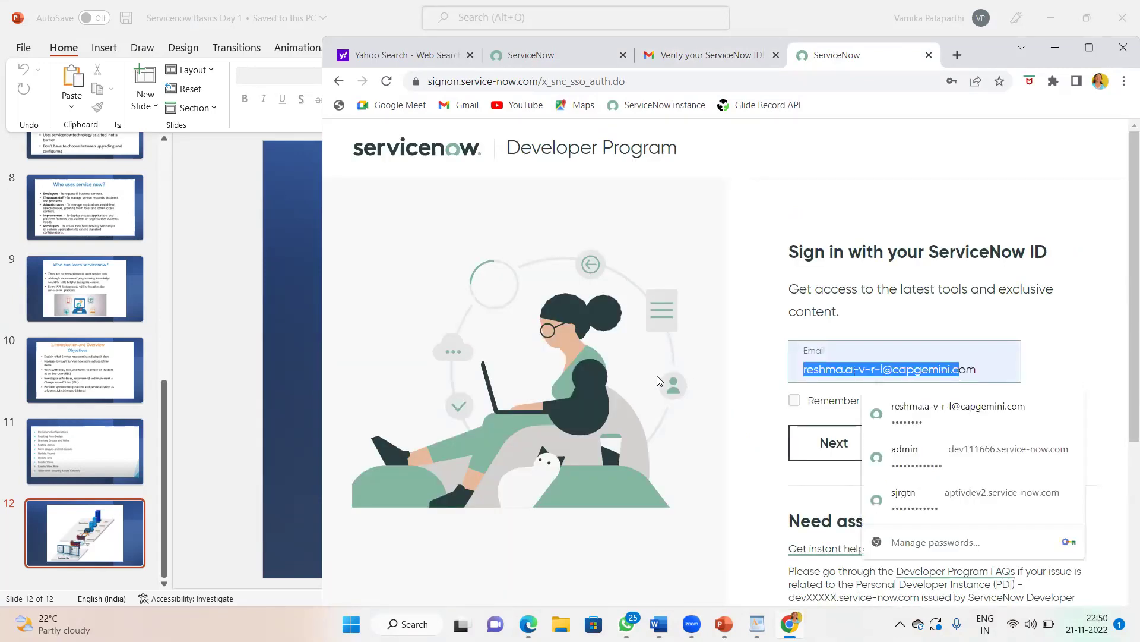
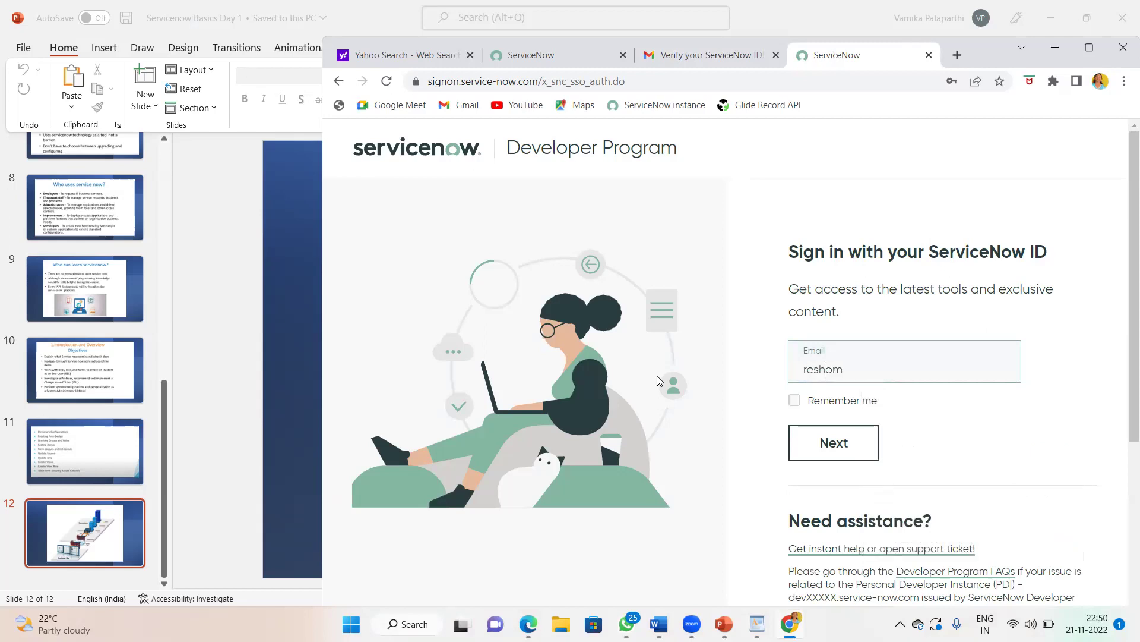
{"action": "left_click", "coordinate": [849, 448]}
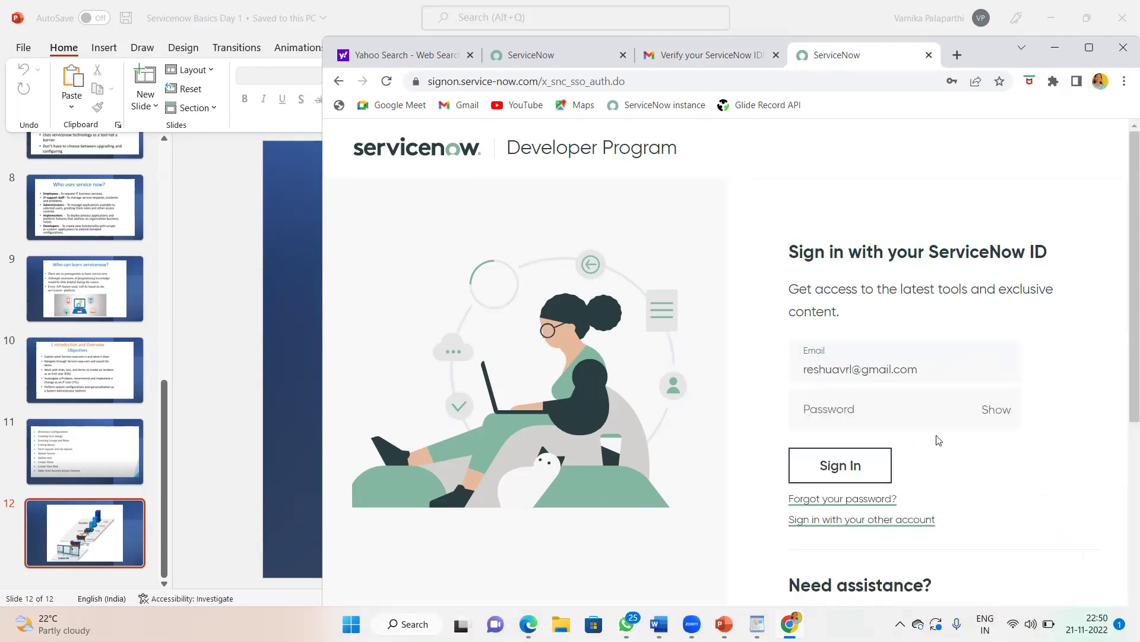
Enter the account password and sign in with the new ServiceNow ID
{"action": "left_click", "coordinate": [890, 412]}
{"action": "type", "text": "****"}
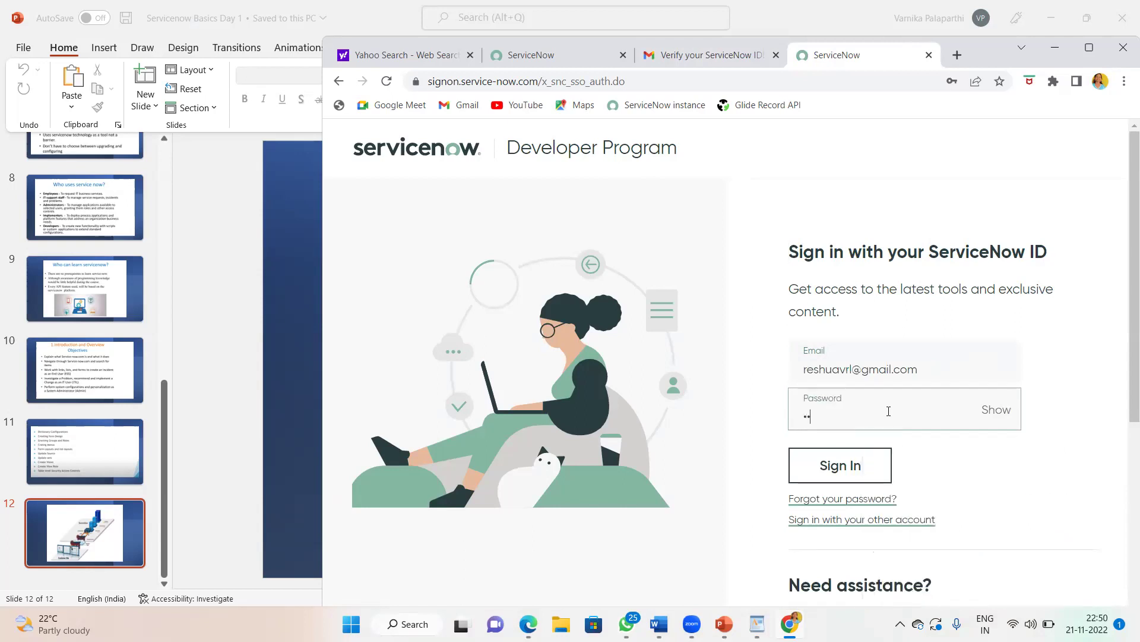
{"action": "type", "text": "****"}
{"action": "left_click", "coordinate": [855, 459]}
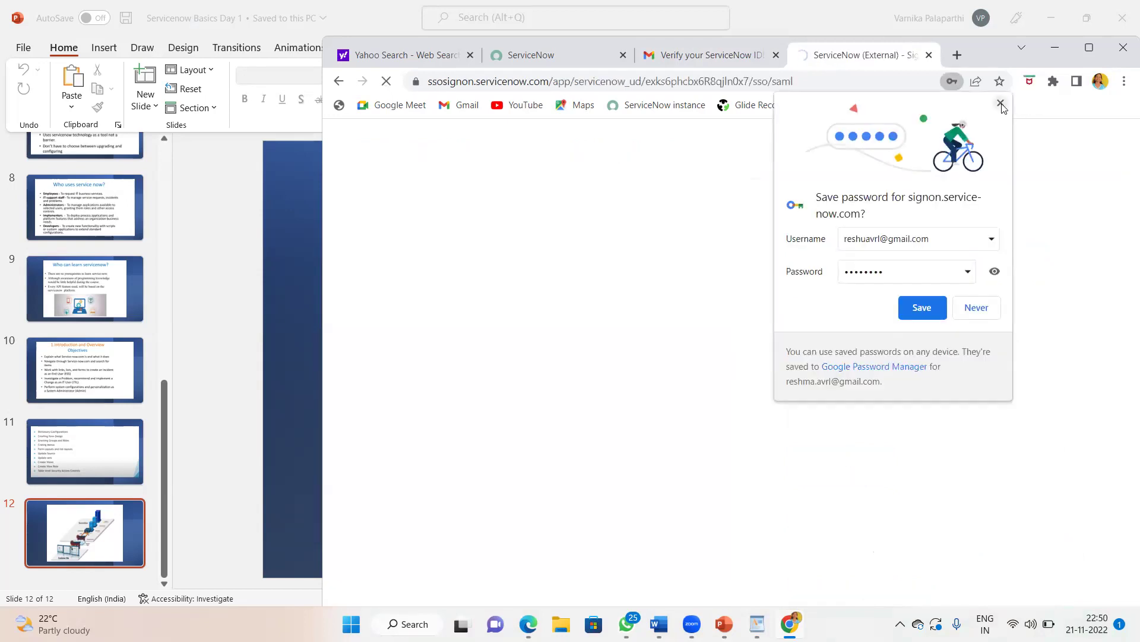
Answer Yes to coding, pick Developer and IT Admin roles, accept terms, and finish setup
{"action": "left_click", "coordinate": [1001, 105]}
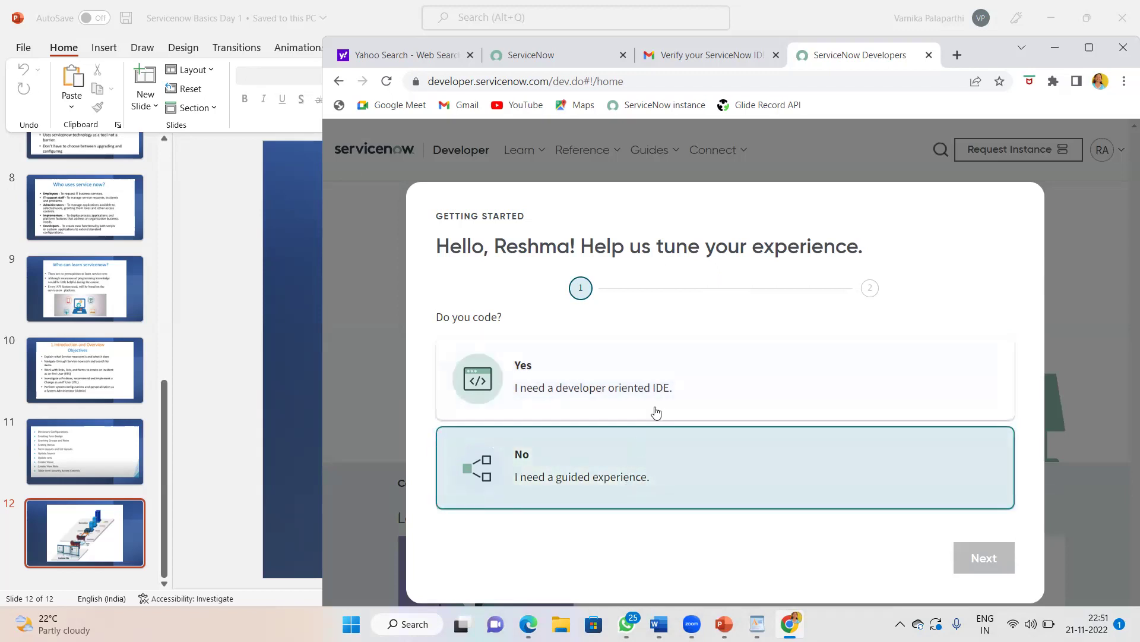
{"action": "left_click", "coordinate": [683, 375]}
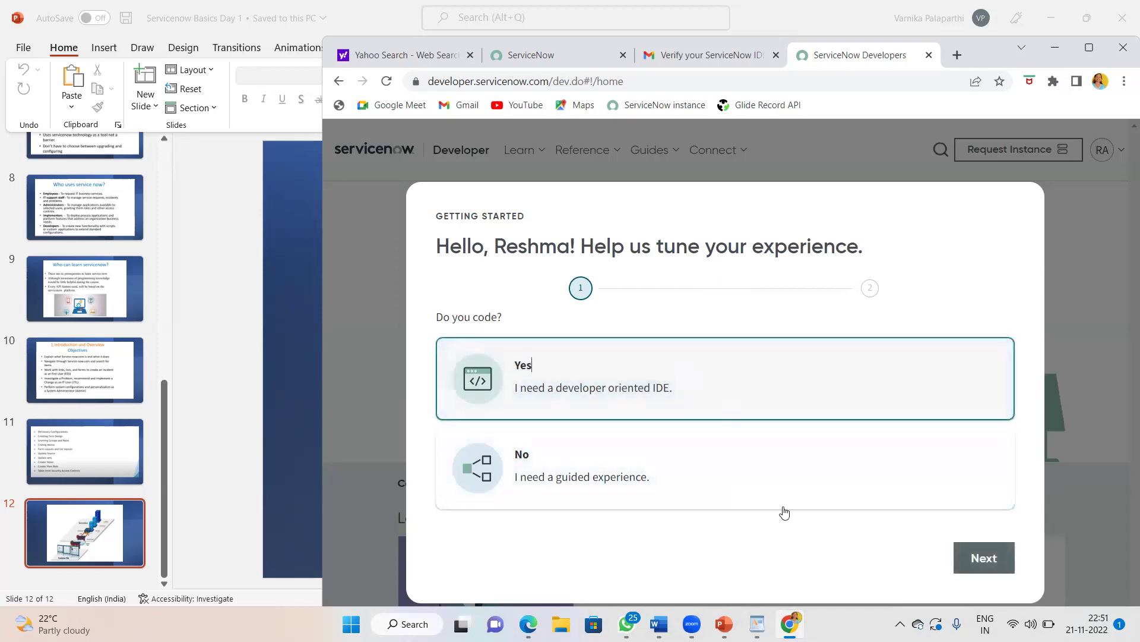
{"action": "left_click", "coordinate": [956, 569]}
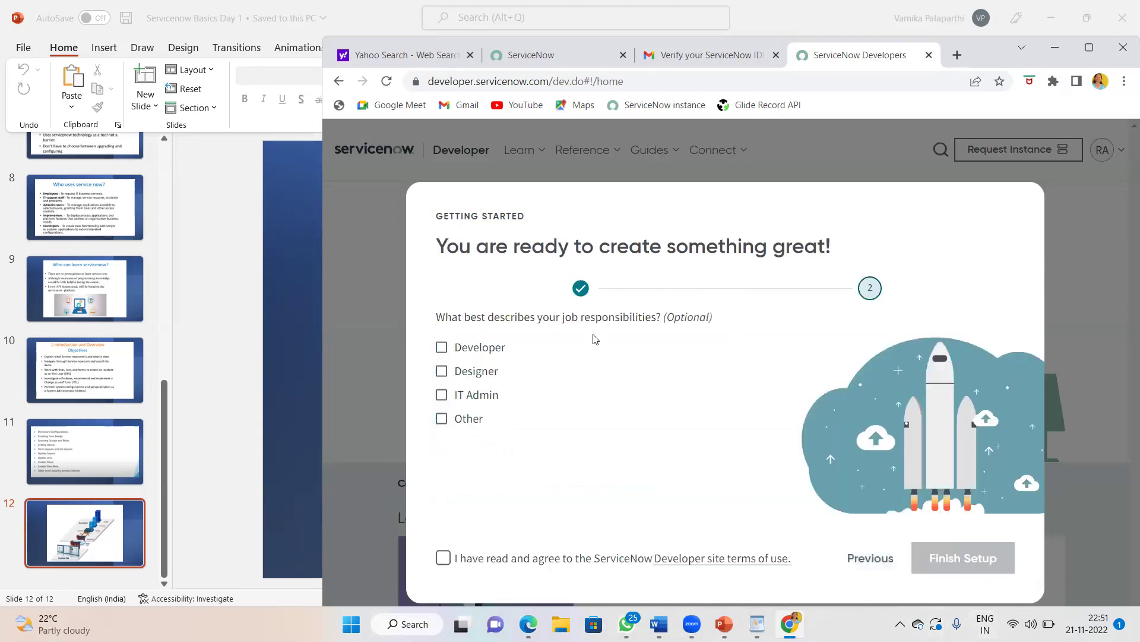
{"action": "left_click", "coordinate": [442, 349]}
{"action": "left_click", "coordinate": [441, 394]}
{"action": "left_click", "coordinate": [445, 558]}
{"action": "left_click", "coordinate": [975, 567]}
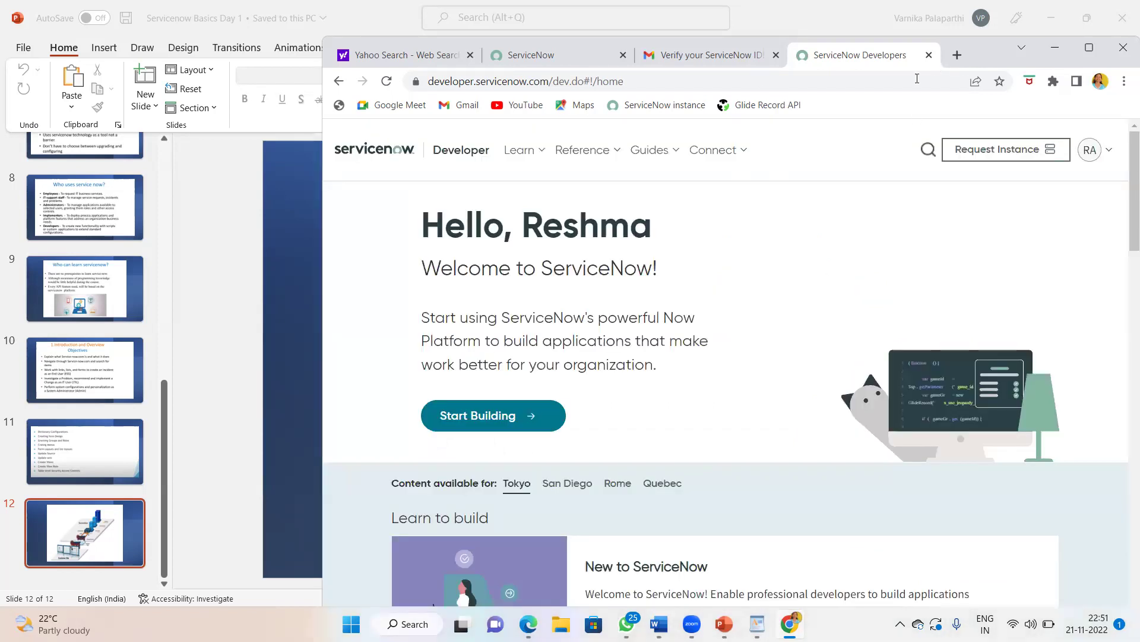
{"action": "left_click_drag", "start_coordinate": [979, 63], "coordinate": [848, 122]}
{"action": "key", "text": "super+Up"}
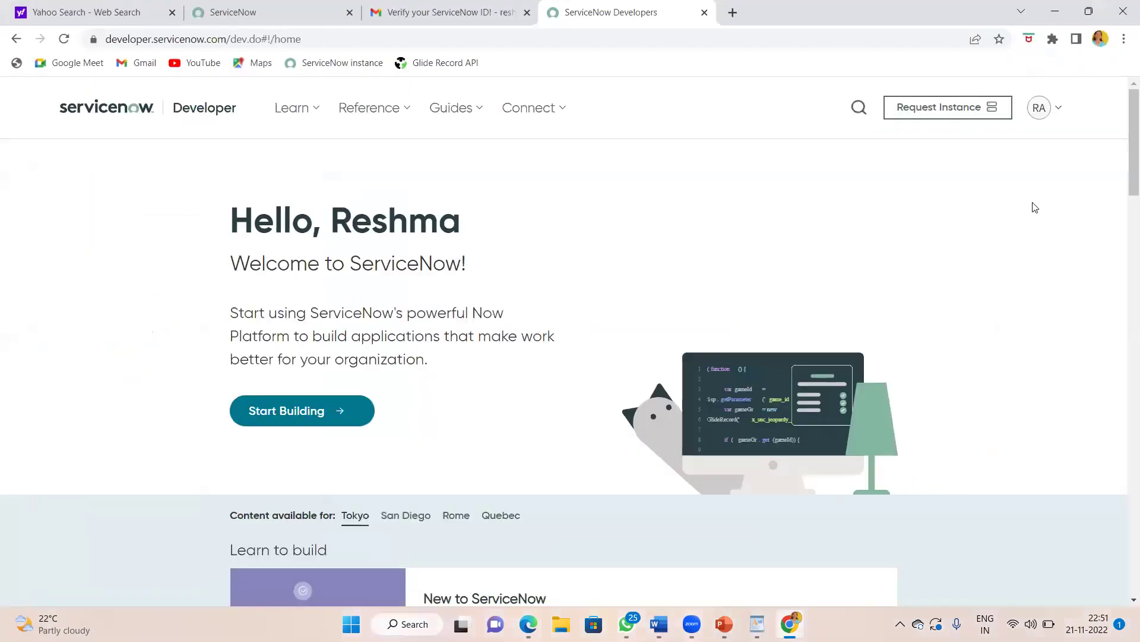
{"action": "left_click_drag", "start_coordinate": [980, 14], "coordinate": [843, 107]}
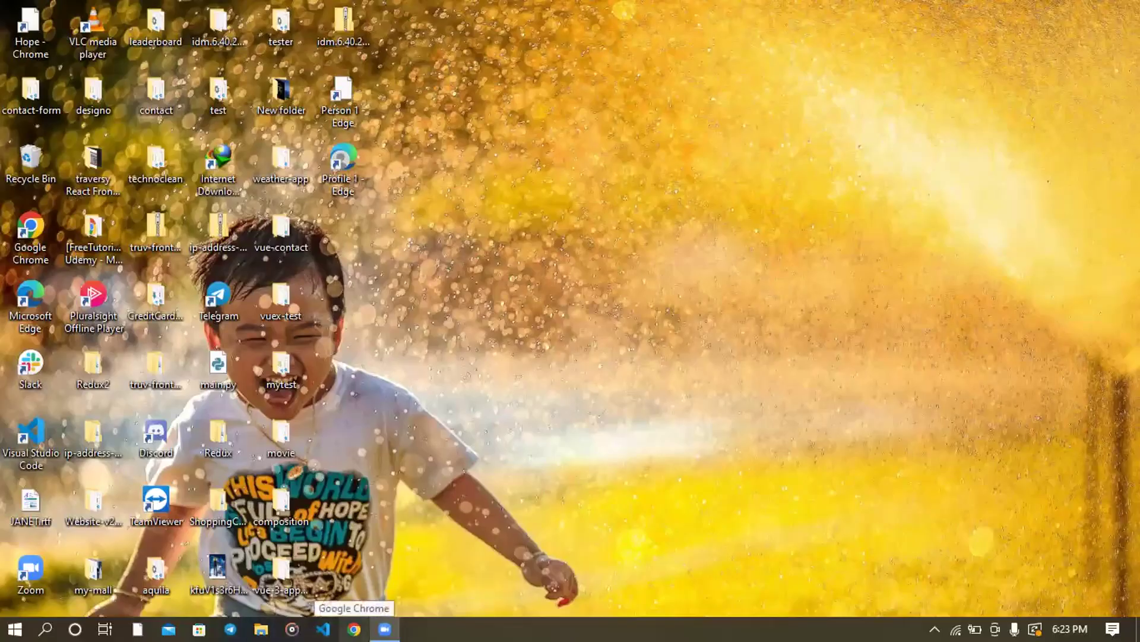
Open the Now Learning login page in a new window, fill the saved e-mail, and continue
{"action": "left_click", "coordinate": [354, 627]}
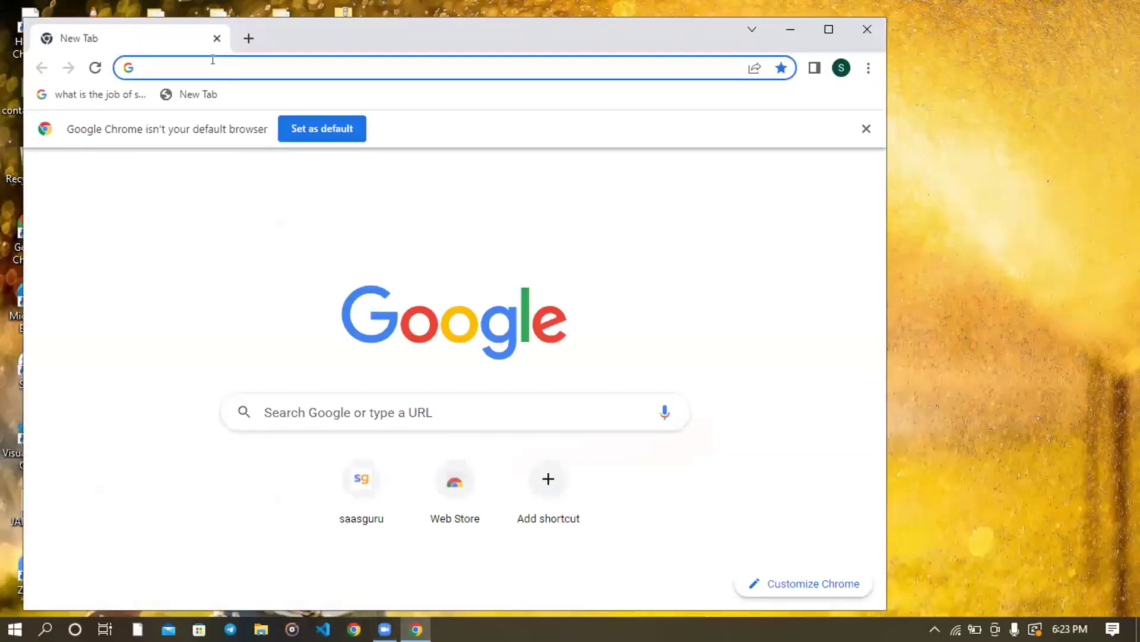
{"action": "left_click", "coordinate": [213, 59]}
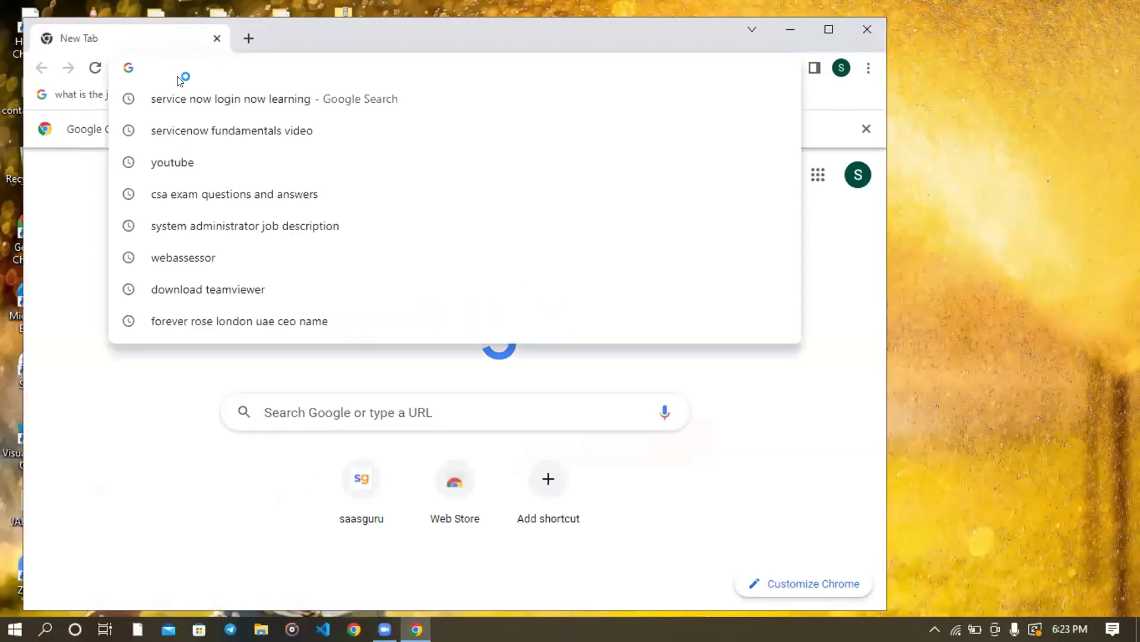
{"action": "left_click", "coordinate": [180, 95]}
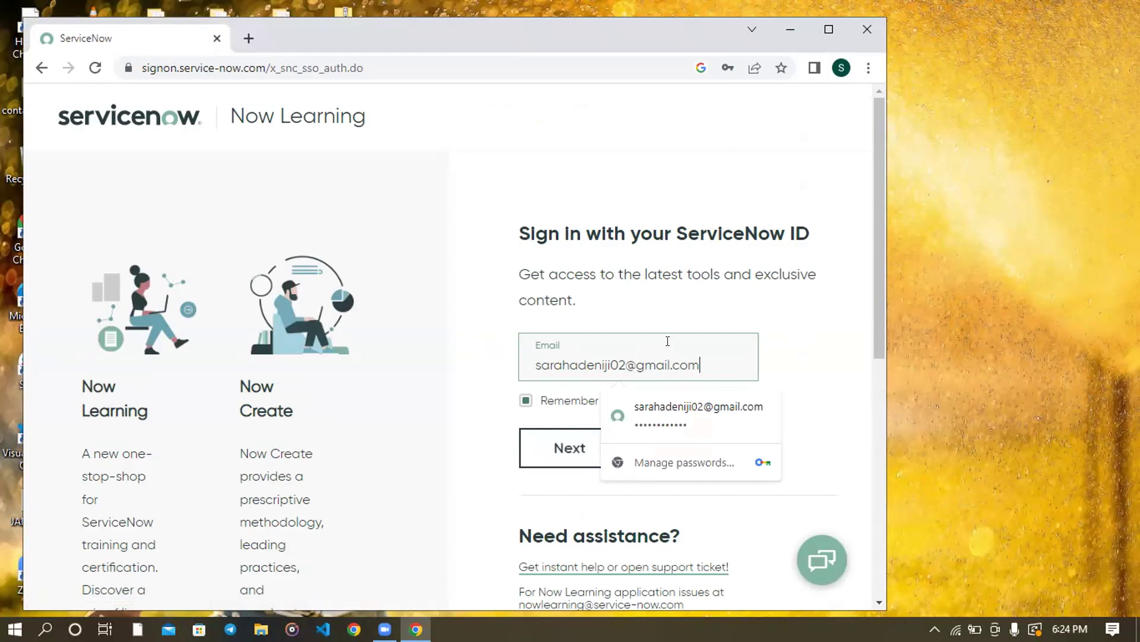
{"action": "left_click", "coordinate": [685, 419]}
{"action": "left_click", "coordinate": [549, 447]}
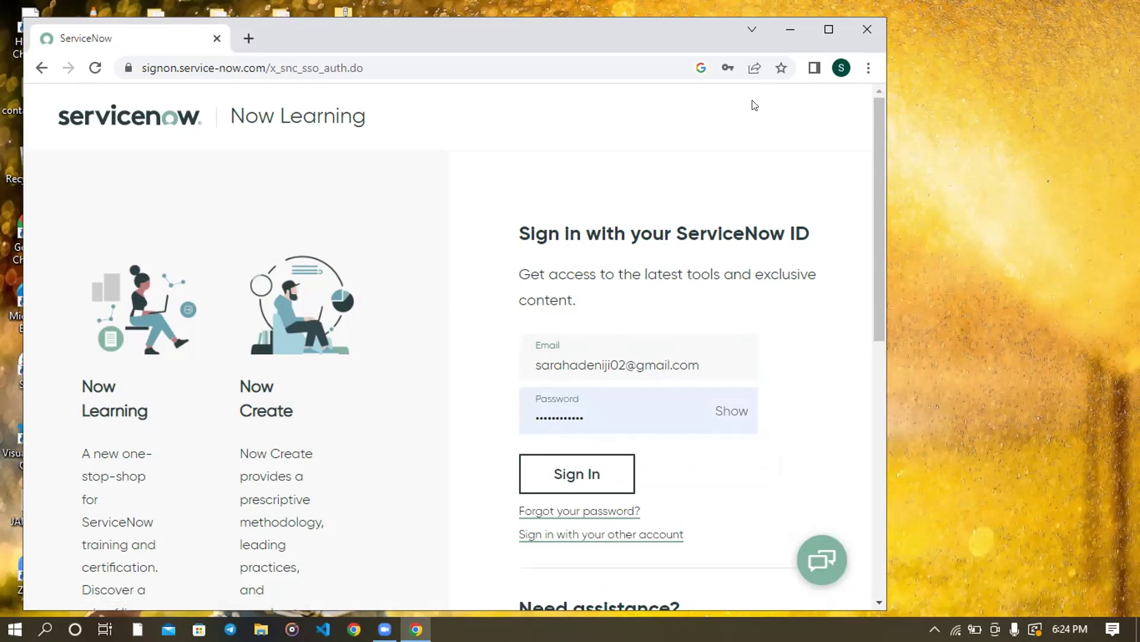
{"action": "scroll", "coordinate": [754, 105], "scroll_direction": "down", "scroll_amount": 2}
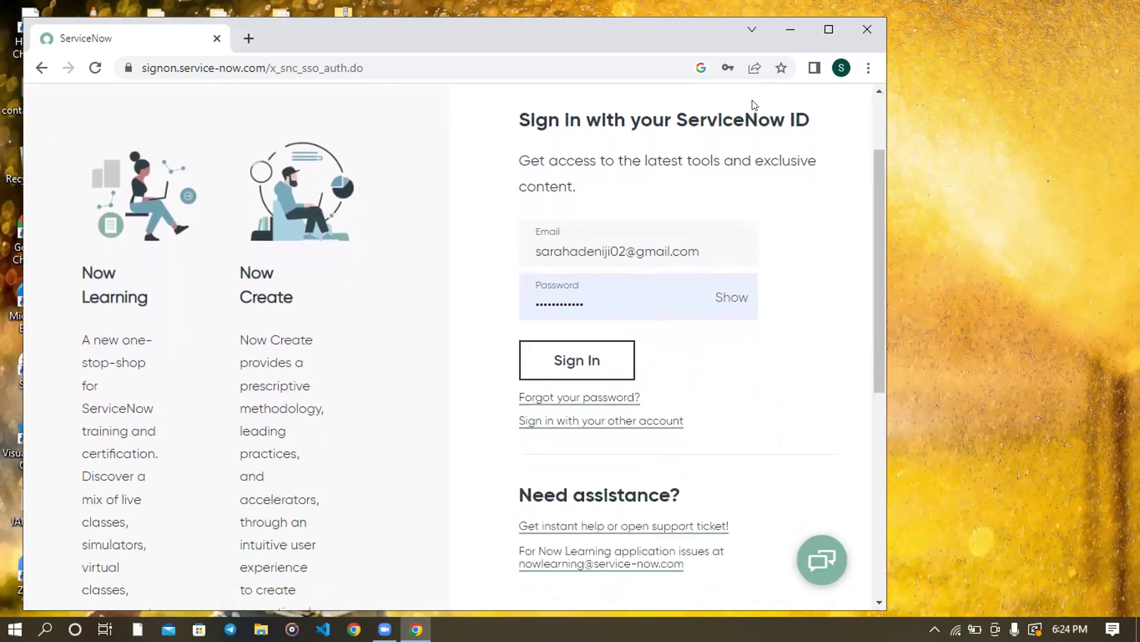
{"action": "scroll", "coordinate": [753, 105], "scroll_direction": "up", "scroll_amount": 2}
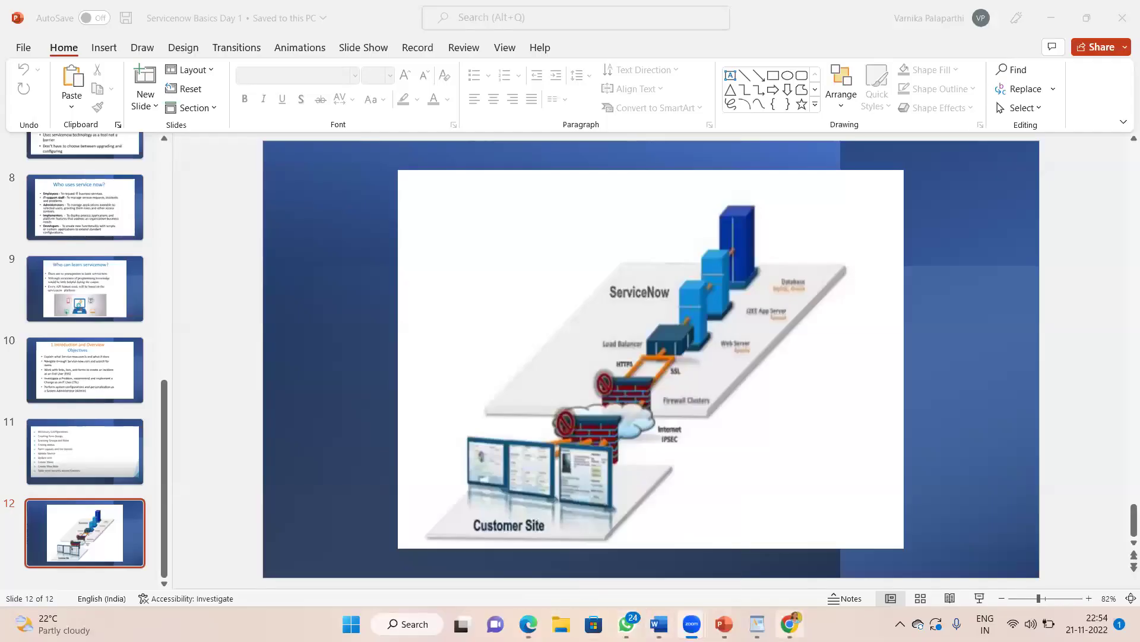
Bring the developer home page window to the front and select its web address
{"action": "left_click", "coordinate": [789, 624]}
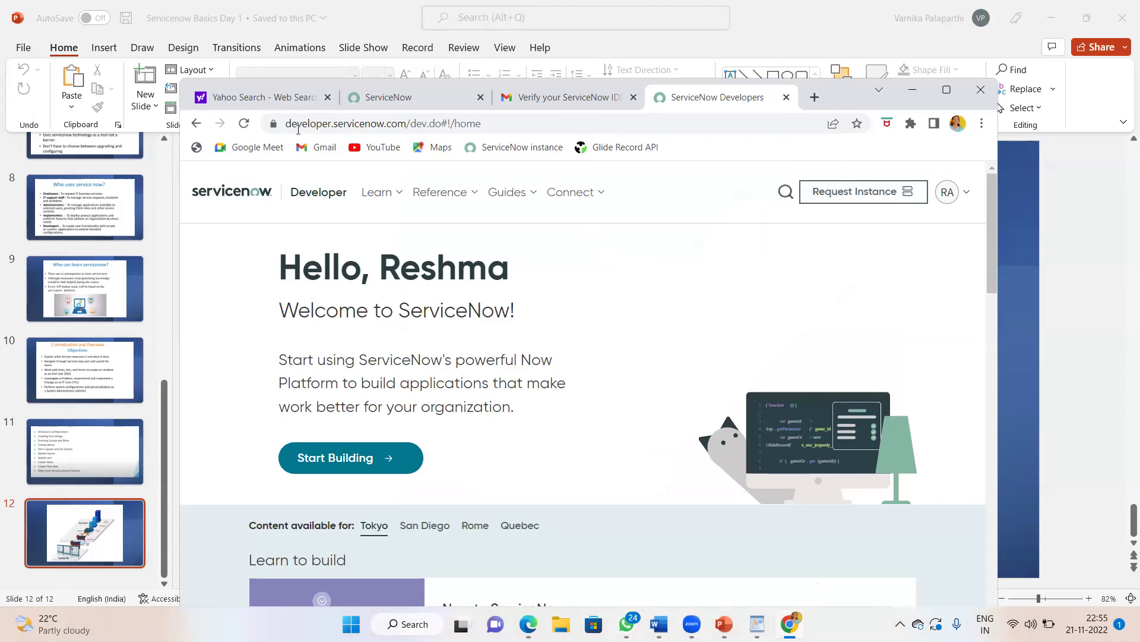
{"action": "left_click_drag", "start_coordinate": [287, 123], "coordinate": [407, 123]}
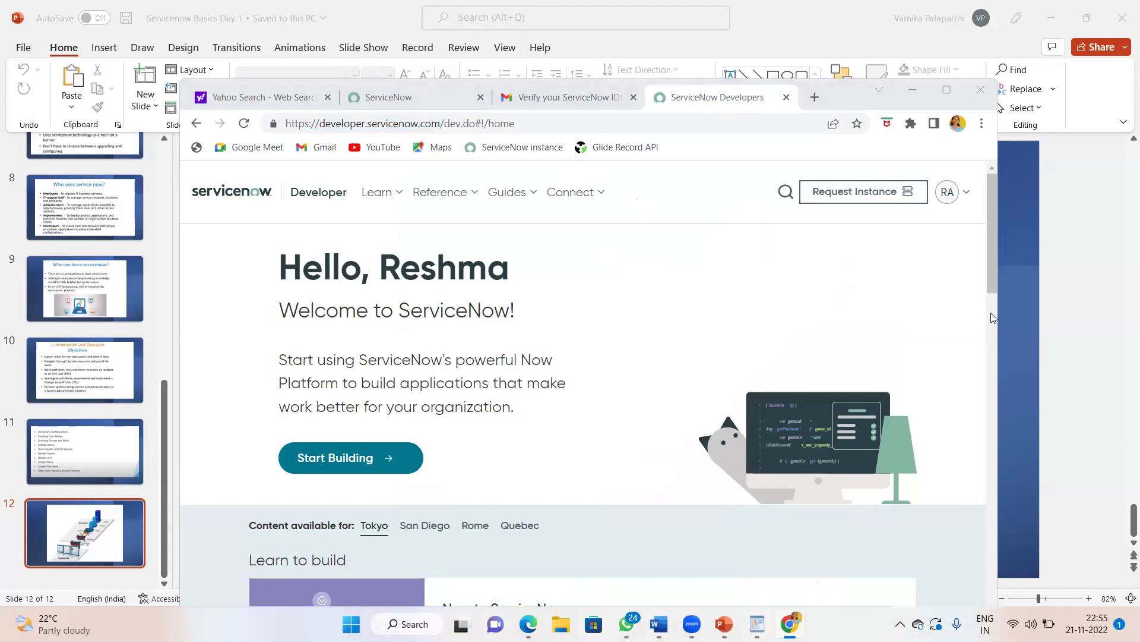
{"action": "left_click", "coordinate": [869, 304]}
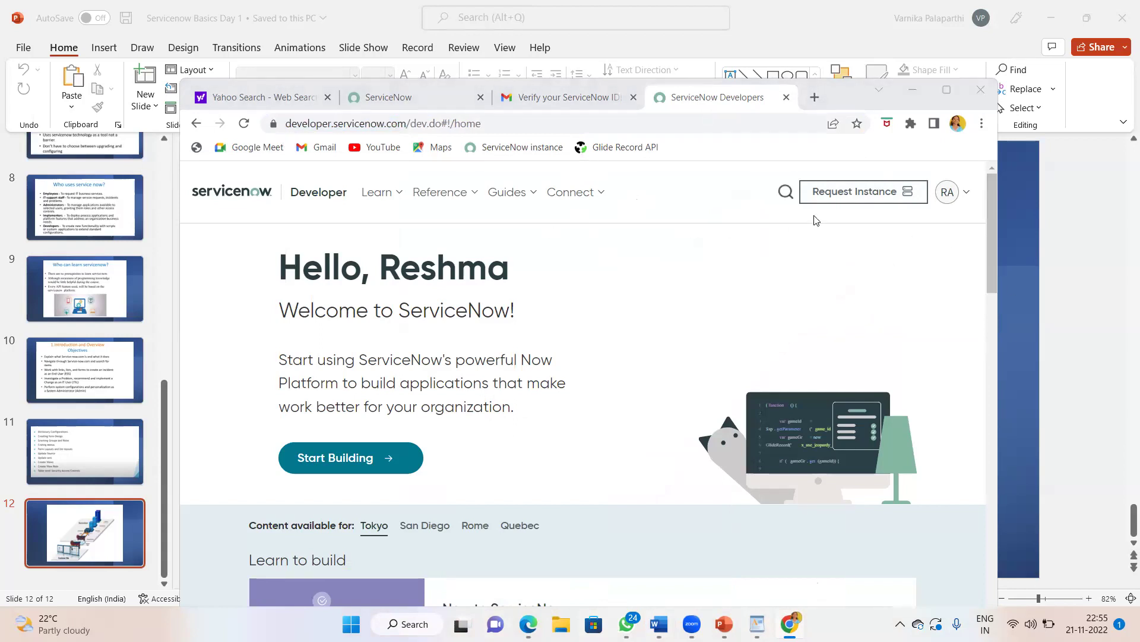
Request a new personal developer instance and wait while it is provisioned
{"action": "left_click", "coordinate": [862, 199]}
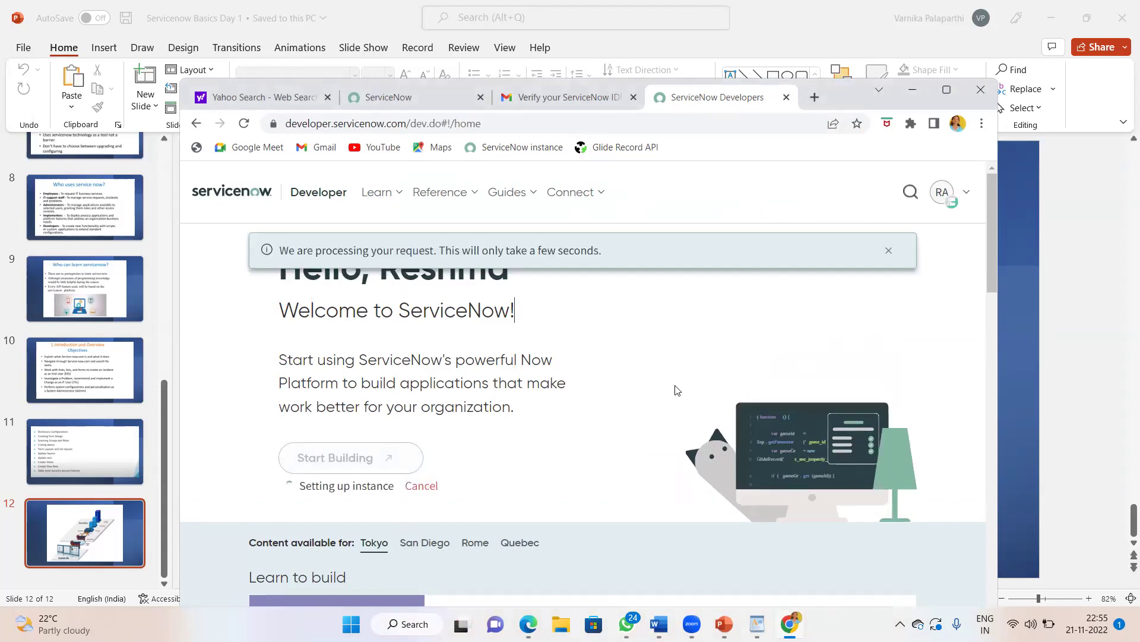
{"action": "left_click", "coordinate": [949, 90]}
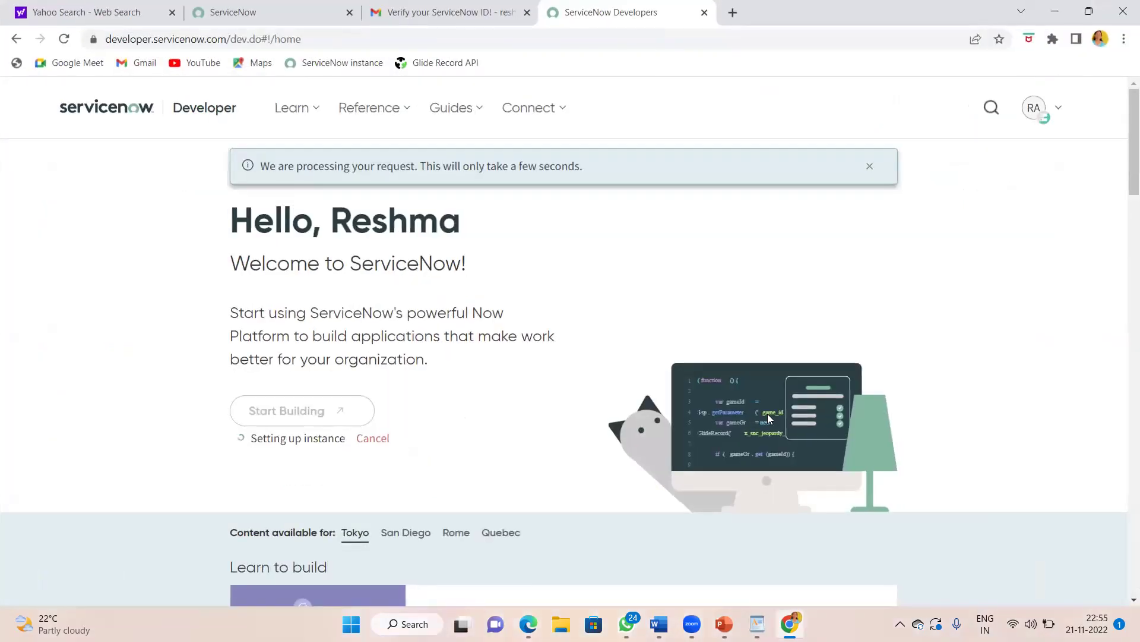
{"action": "scroll", "coordinate": [516, 398], "scroll_direction": "down", "scroll_amount": 3}
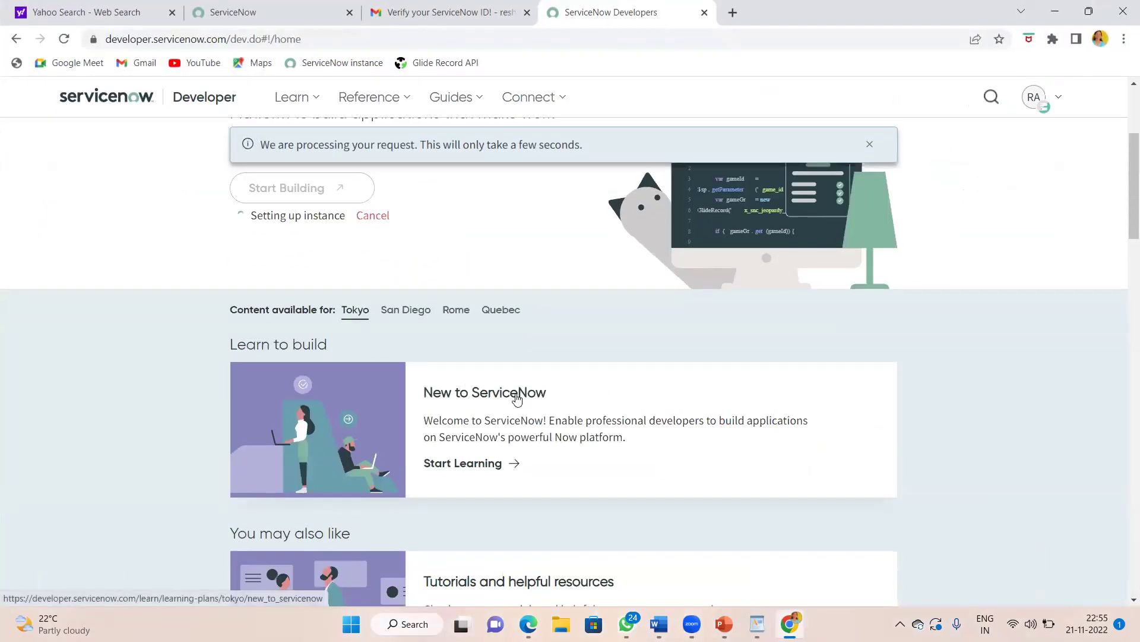
{"action": "scroll", "coordinate": [517, 398], "scroll_direction": "up", "scroll_amount": 1}
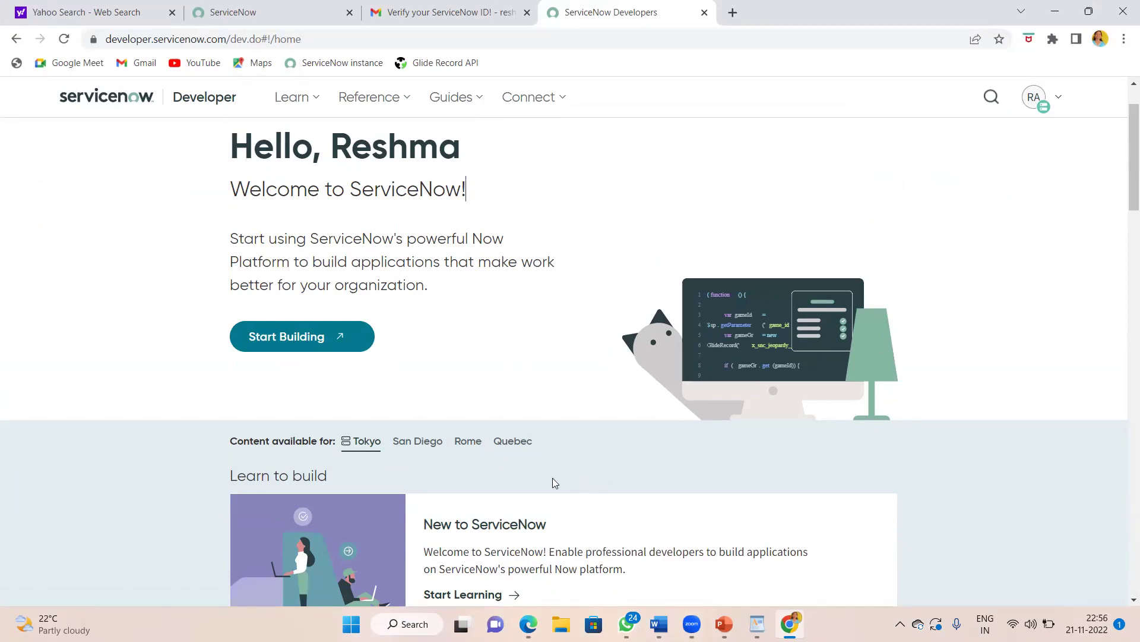
{"action": "scroll", "coordinate": [553, 477], "scroll_direction": "down", "scroll_amount": 1}
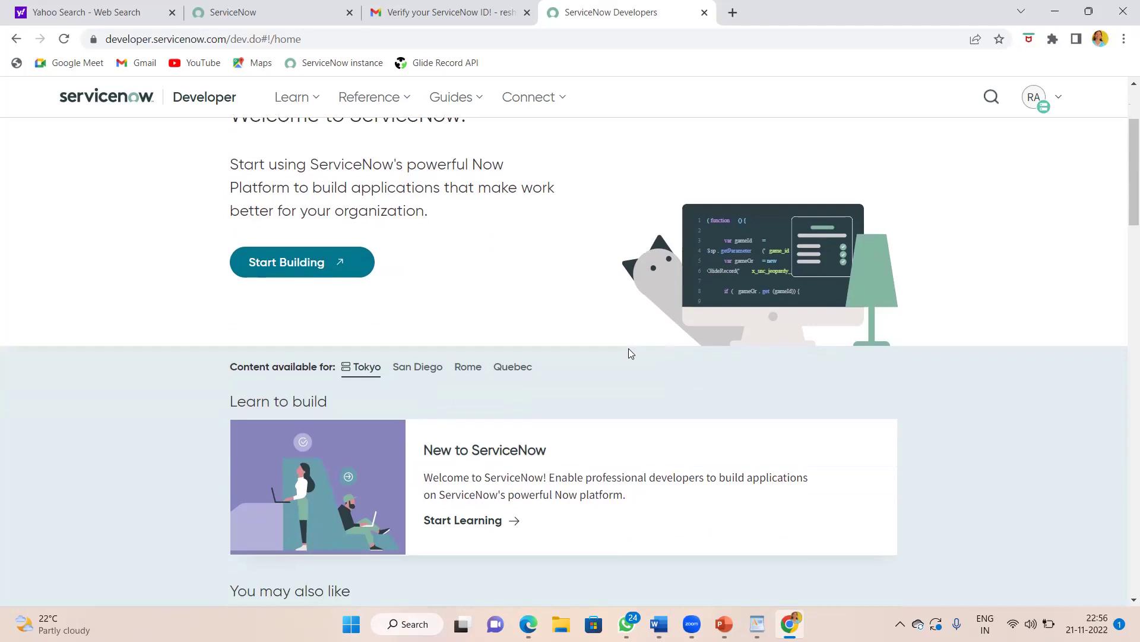
Launch the ready instance with Start Building, select its web address, and return to the developer site
{"action": "left_click", "coordinate": [319, 264]}
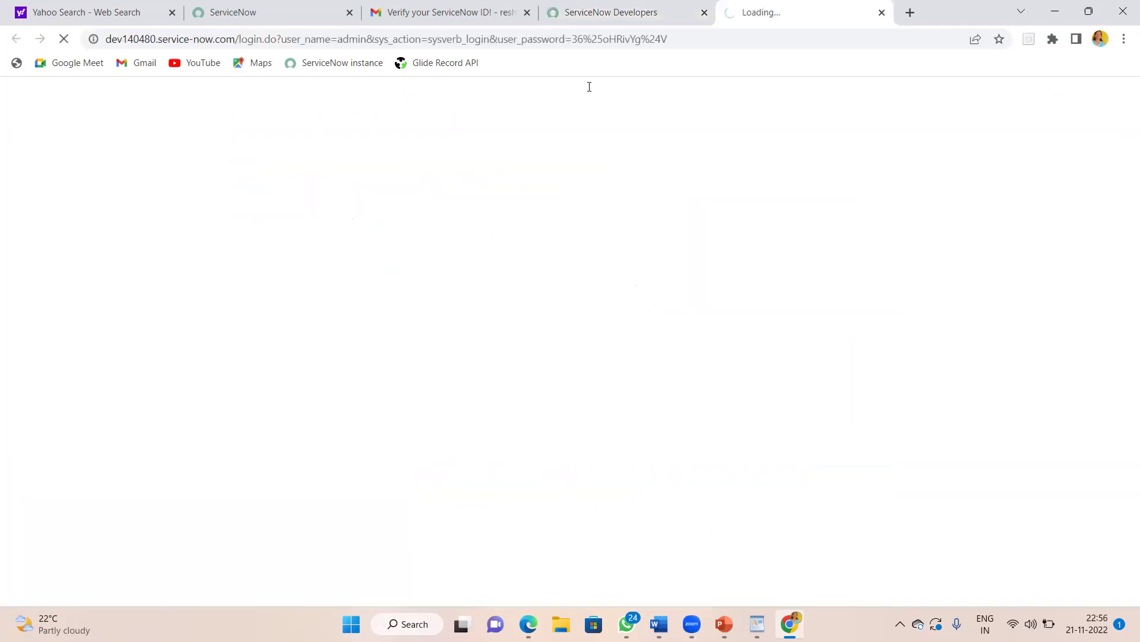
{"action": "double_click", "coordinate": [960, 1]}
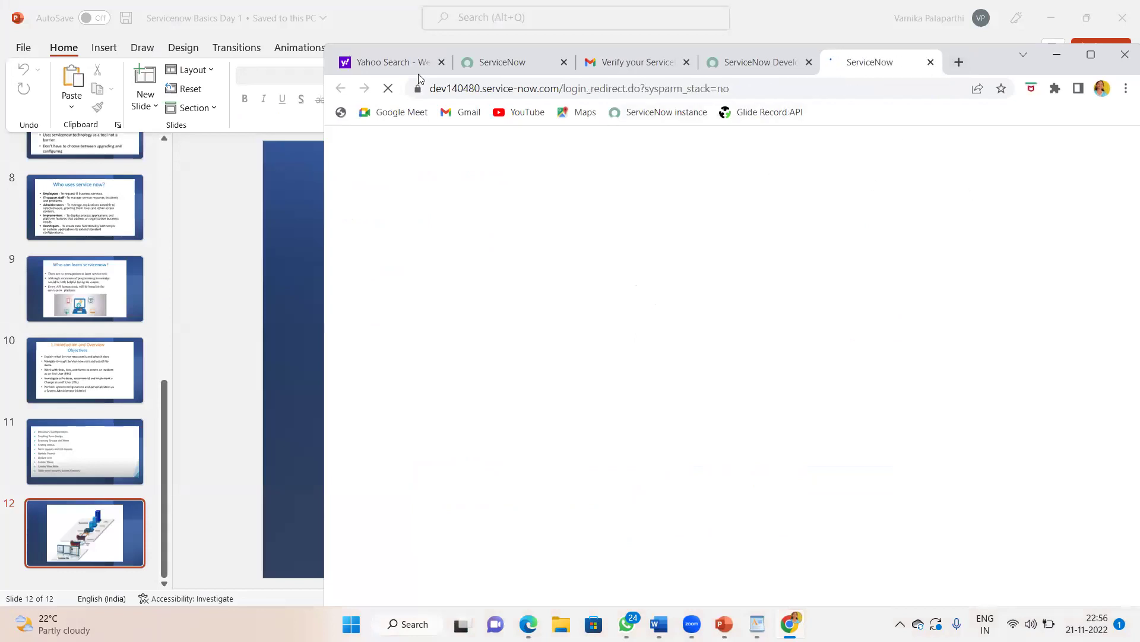
{"action": "left_click", "coordinate": [430, 88]}
{"action": "left_click_drag", "start_coordinate": [430, 88], "coordinate": [481, 88]}
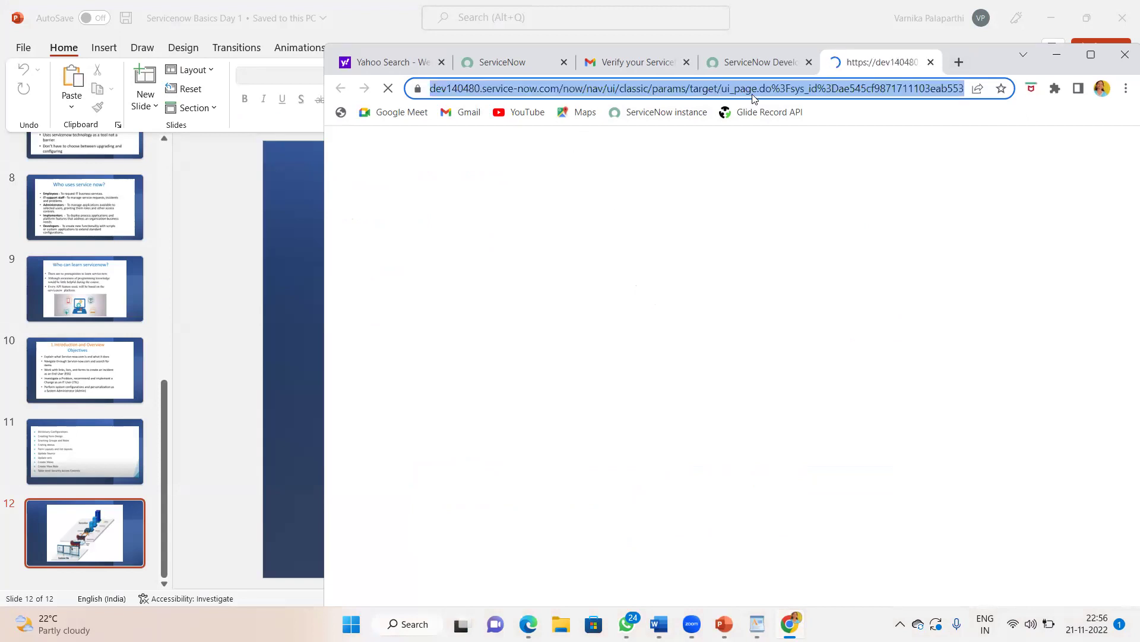
{"action": "left_click", "coordinate": [750, 63]}
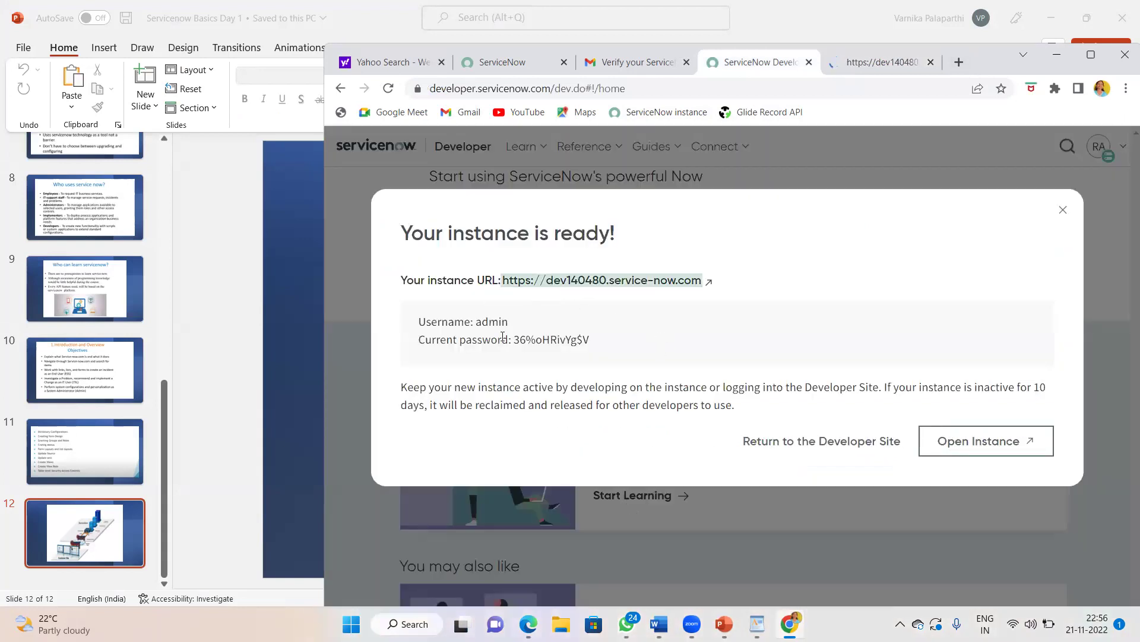
Select the admin username, open the instance in a new tab, and close the ready notice
{"action": "double_click", "coordinate": [481, 322]}
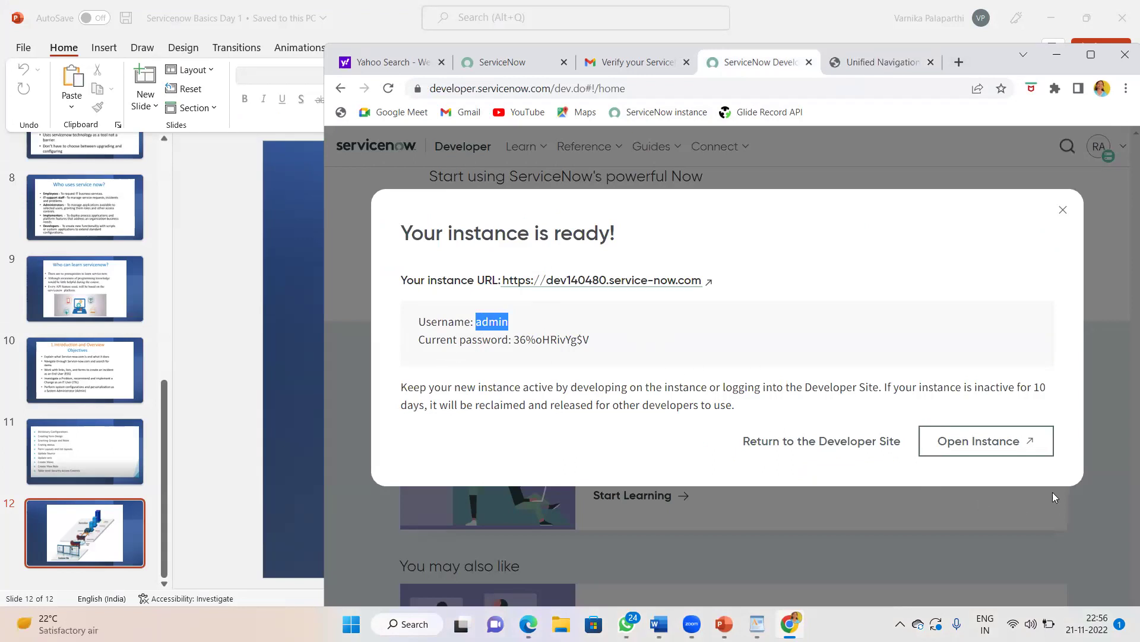
{"action": "left_click", "coordinate": [977, 438]}
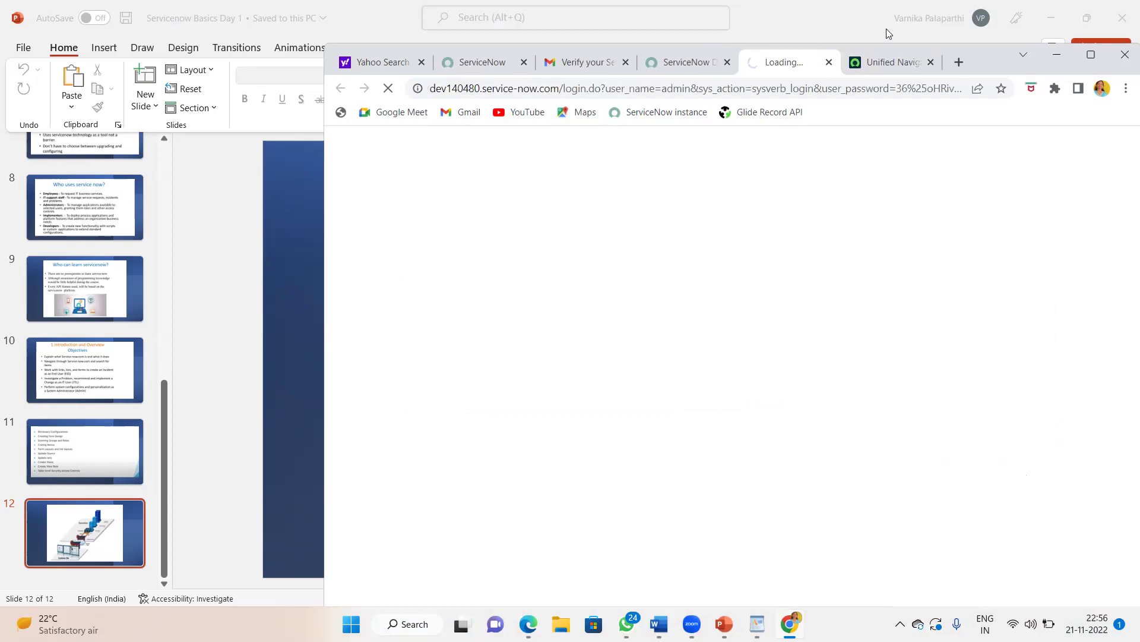
{"action": "left_click", "coordinate": [687, 61]}
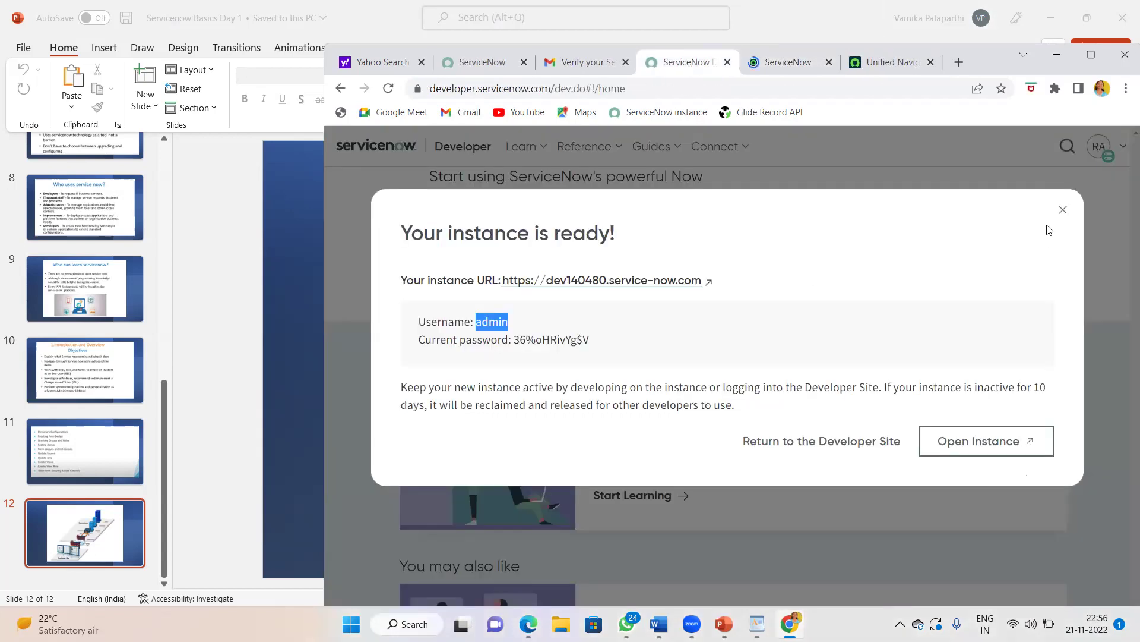
{"action": "left_click", "coordinate": [1064, 211]}
{"action": "scroll", "coordinate": [574, 465], "scroll_direction": "down", "scroll_amount": 8}
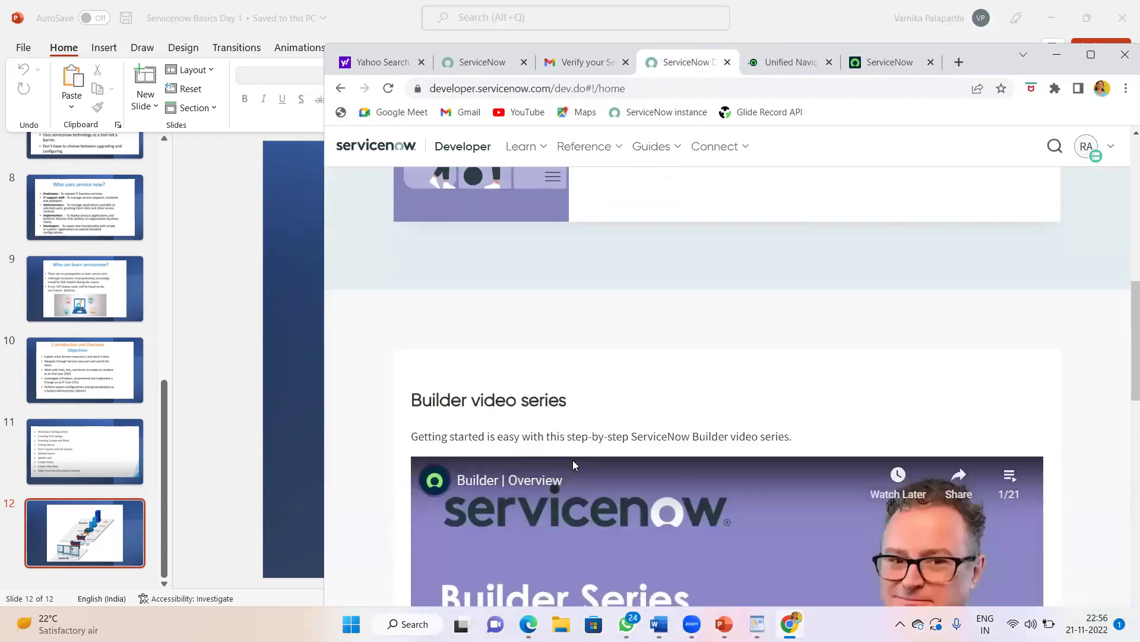
{"action": "scroll", "coordinate": [573, 465], "scroll_direction": "down", "scroll_amount": 5}
{"action": "scroll", "coordinate": [574, 464], "scroll_direction": "up", "scroll_amount": 12}
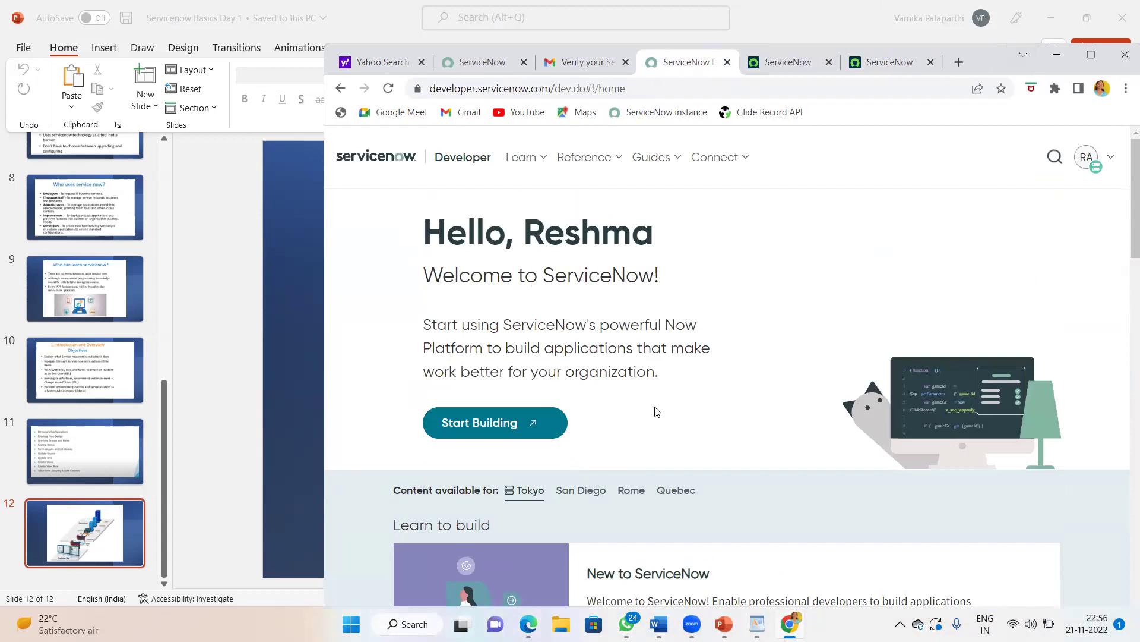
{"action": "scroll", "coordinate": [656, 410], "scroll_direction": "down", "scroll_amount": 2}
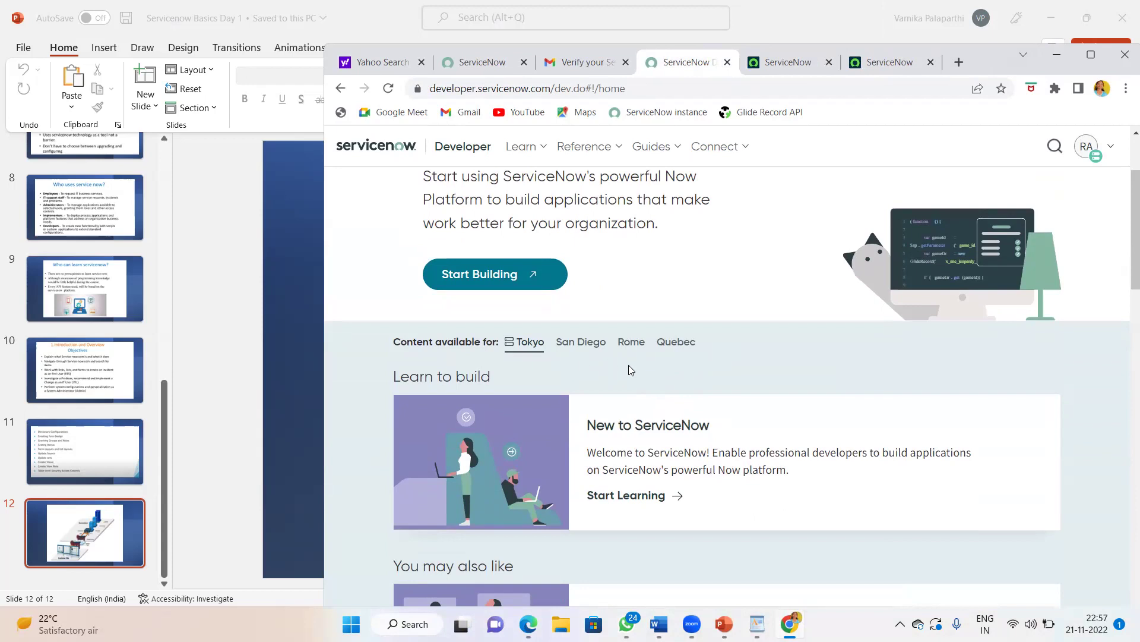
{"action": "scroll", "coordinate": [629, 369], "scroll_direction": "up", "scroll_amount": 1}
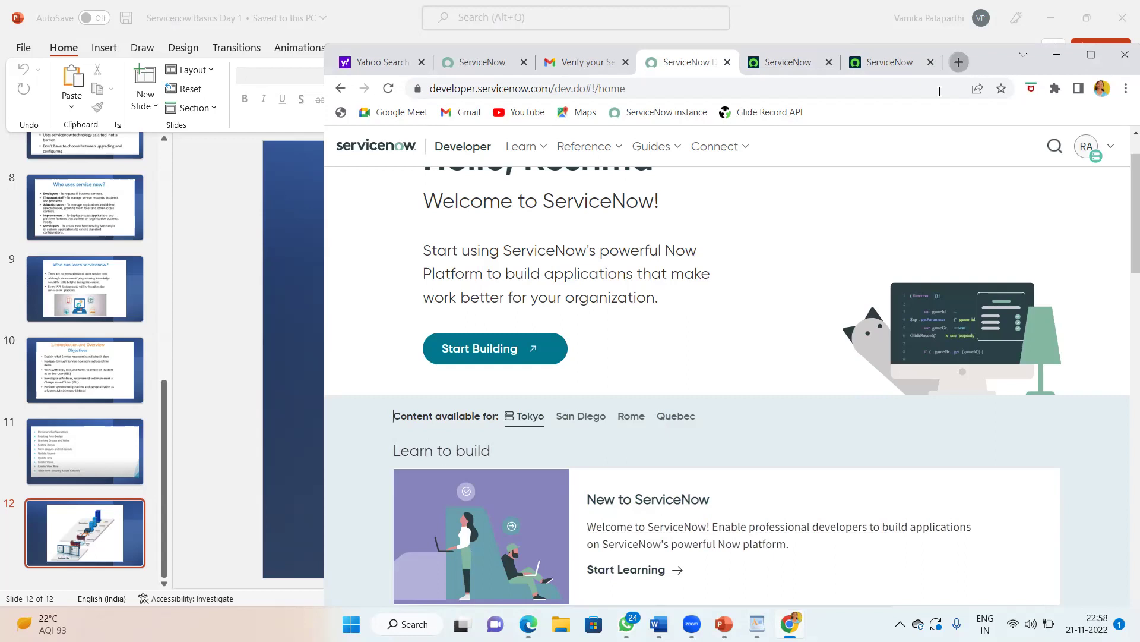
Google 'servicedocs' in a new tab and open the Welcome to ServiceDocs.Com result
{"action": "left_click", "coordinate": [958, 61]}
{"action": "left_click", "coordinate": [469, 89]}
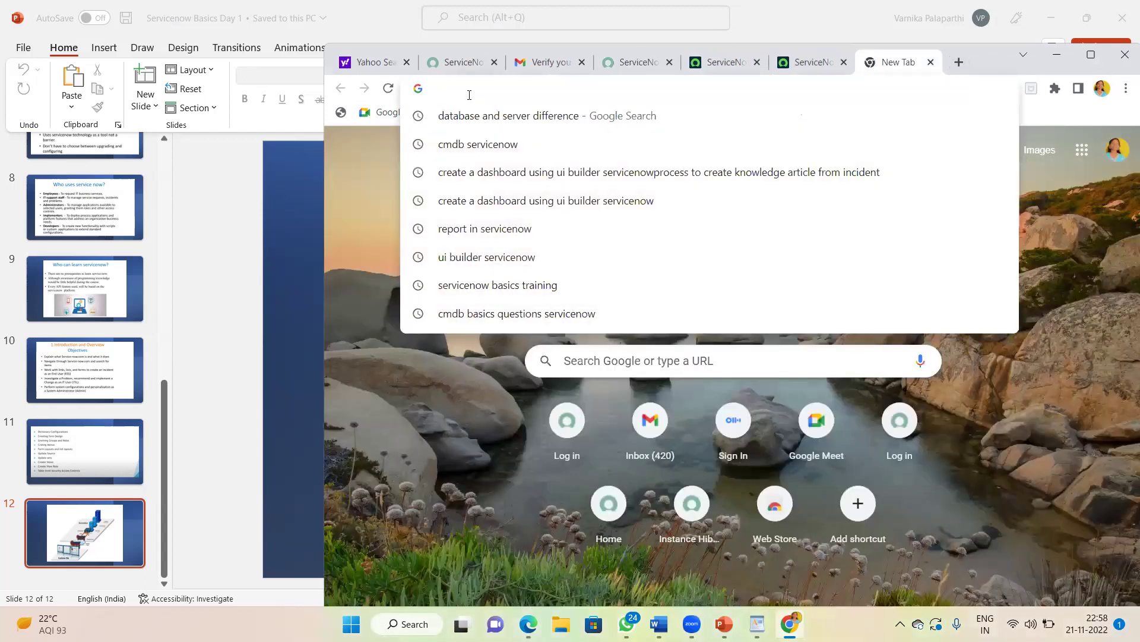
{"action": "type", "text": "servi"}
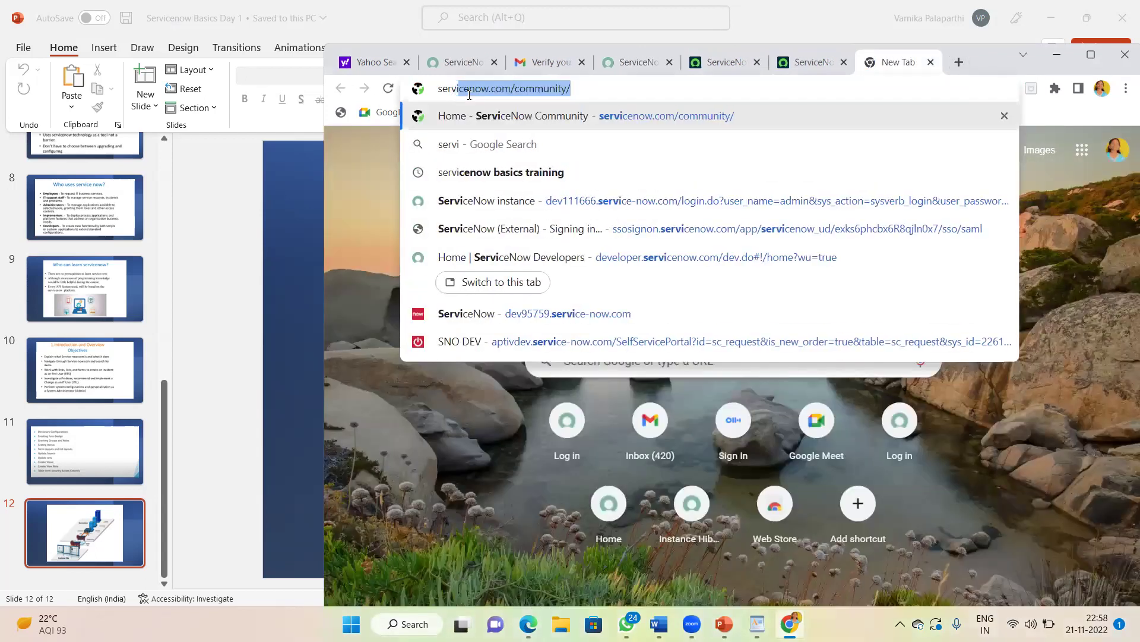
{"action": "type", "text": "cedoc"}
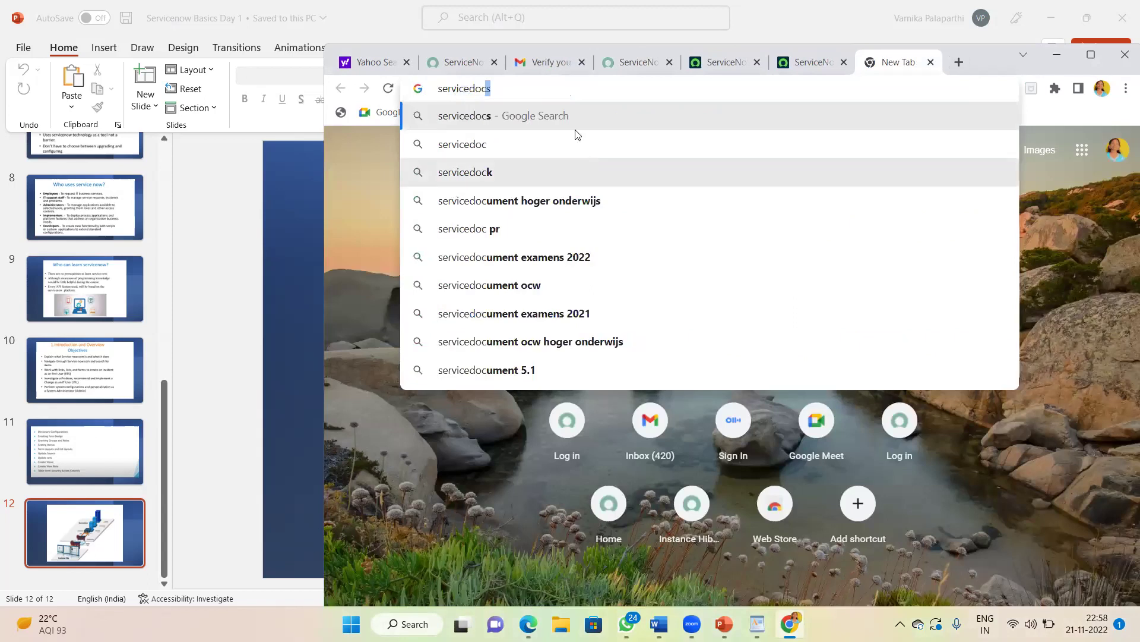
{"action": "left_click", "coordinate": [516, 117]}
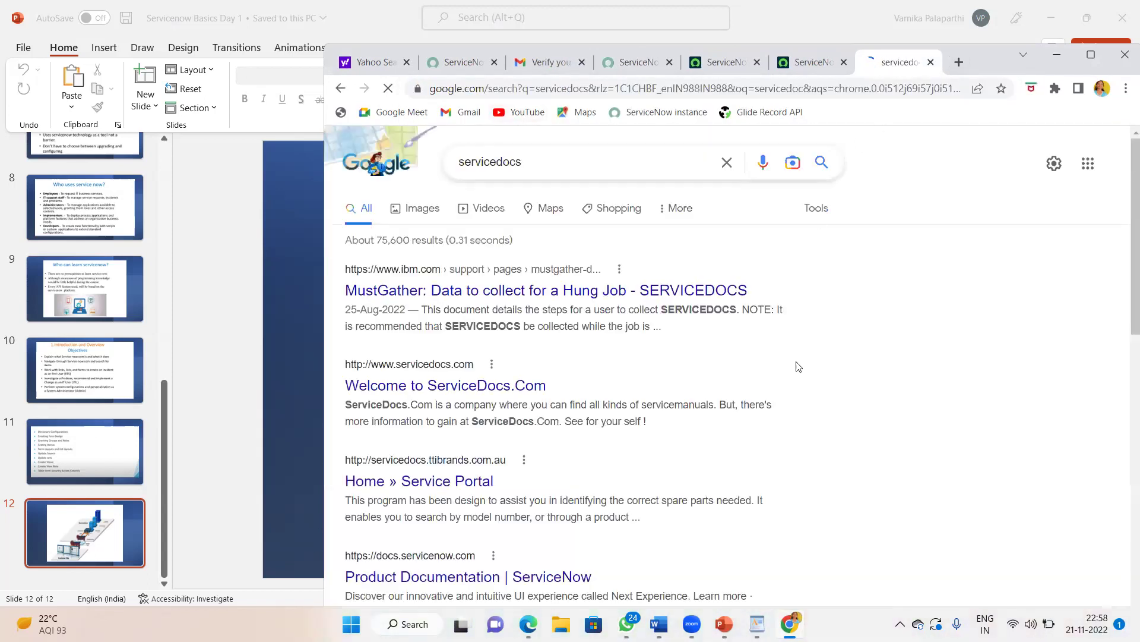
{"action": "left_click", "coordinate": [501, 392]}
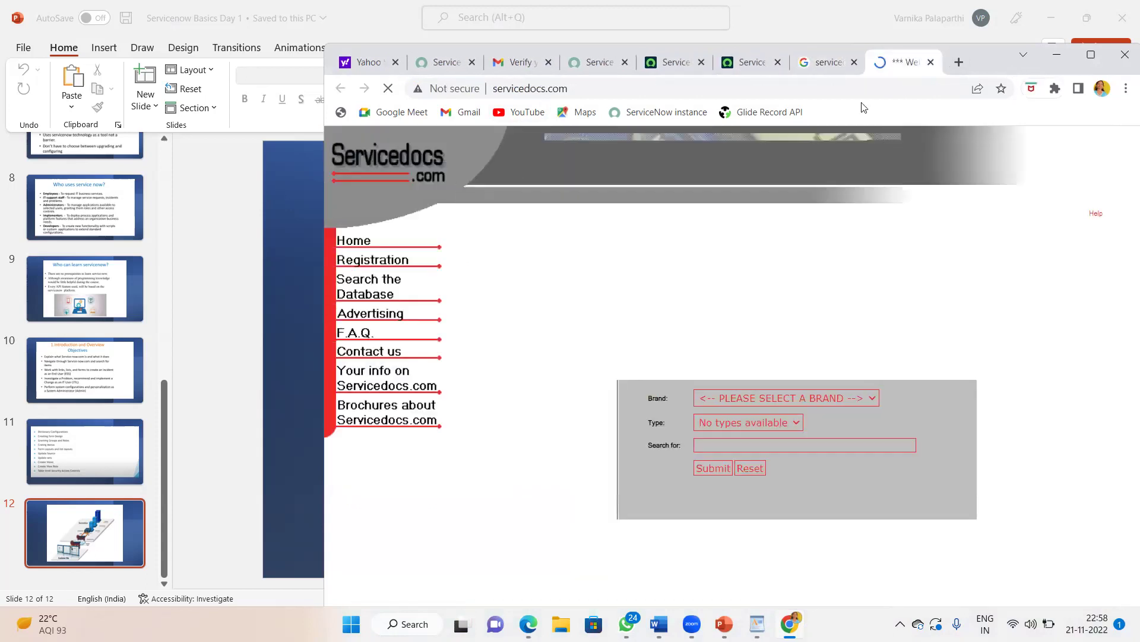
Search 'glide record in servicenow' and open the top GlideRecord developer result in a new tab
{"action": "left_click", "coordinate": [826, 62]}
{"action": "double_click", "coordinate": [535, 161]}
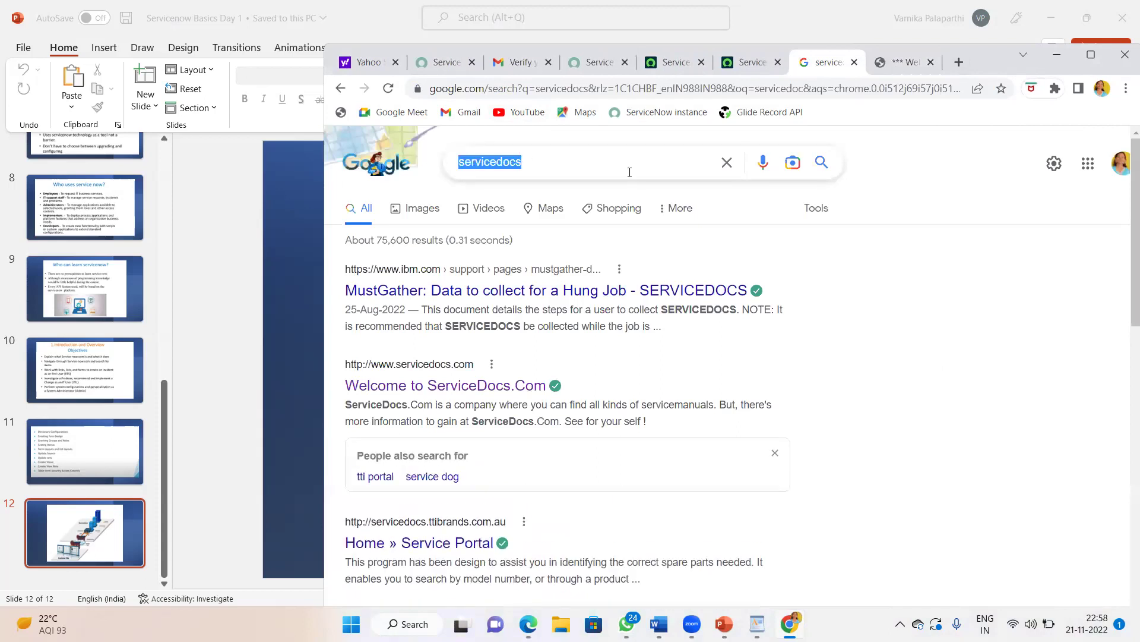
{"action": "type", "text": "glide "}
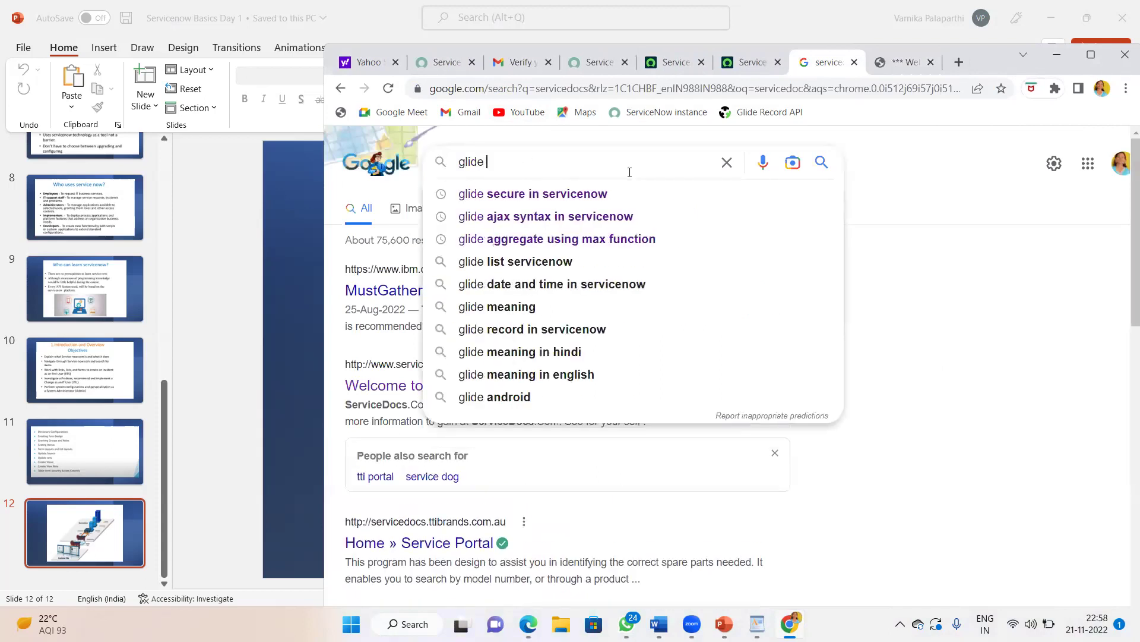
{"action": "type", "text": "re"}
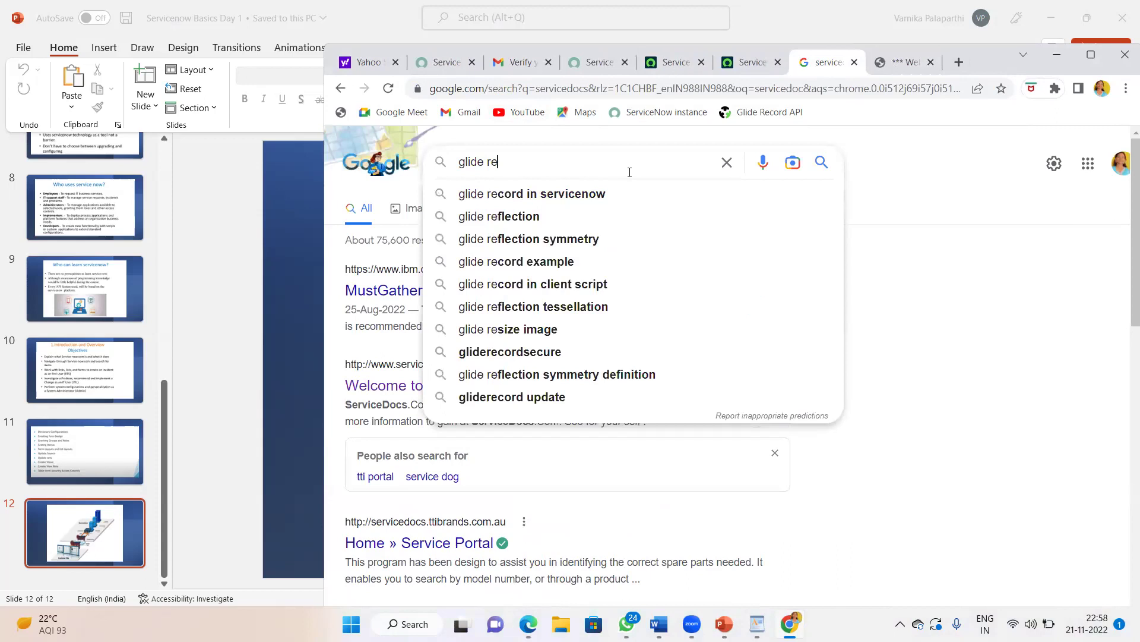
{"action": "left_click", "coordinate": [600, 192]}
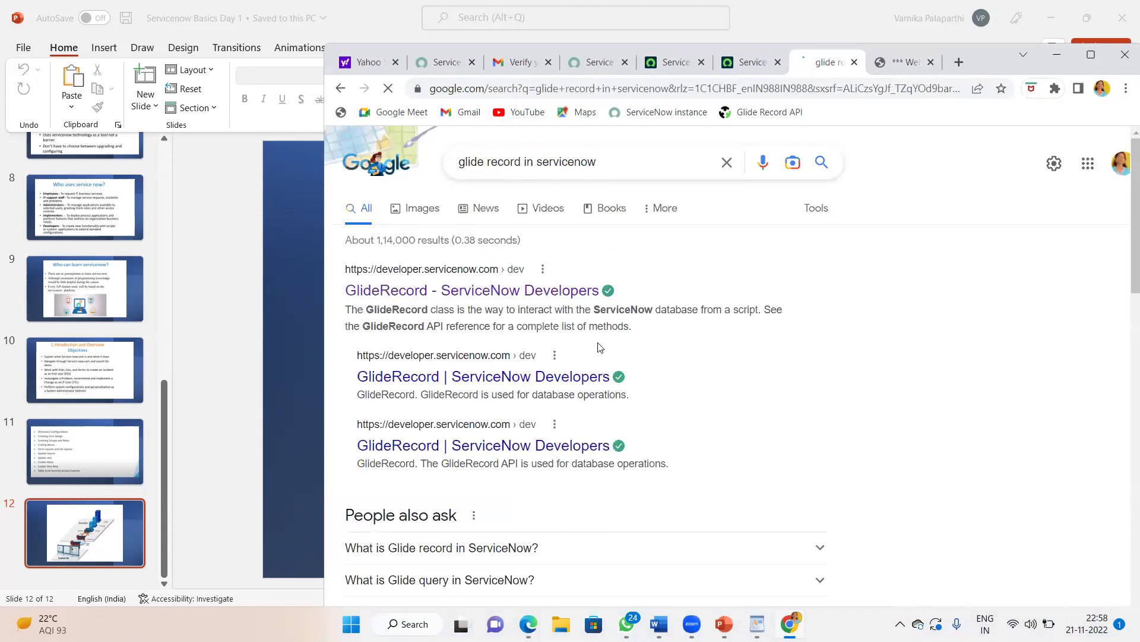
{"action": "middle_click", "coordinate": [483, 300]}
Read through the GlideRecord docs article, then return to the personal instance's App Engine Studio page
{"action": "left_click", "coordinate": [907, 62]}
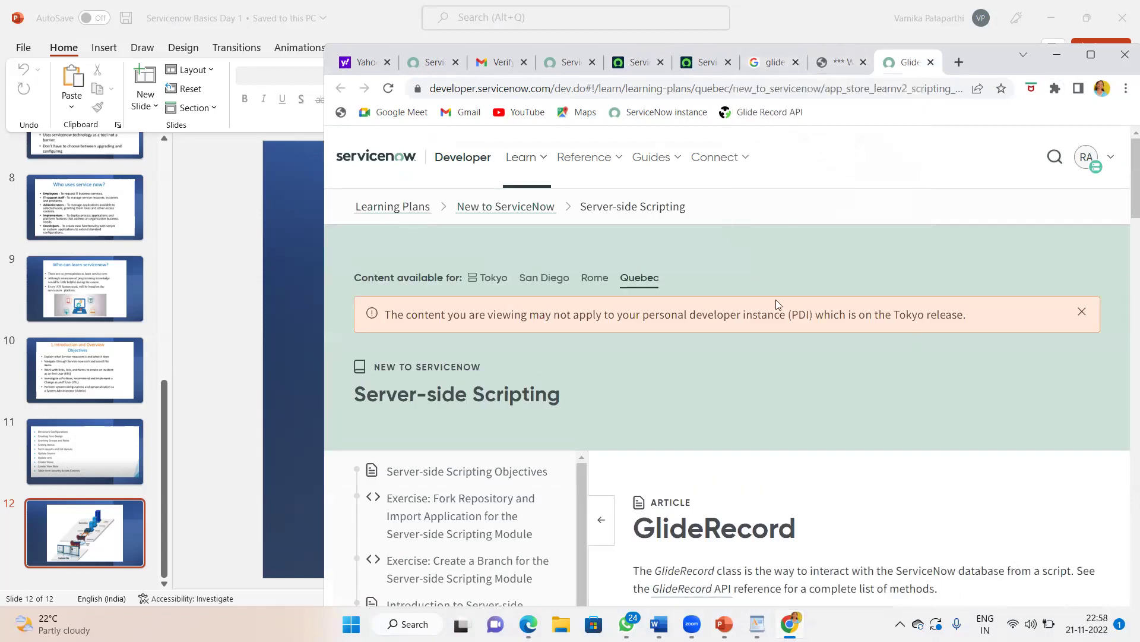
{"action": "scroll", "coordinate": [983, 542], "scroll_direction": "down", "scroll_amount": 2}
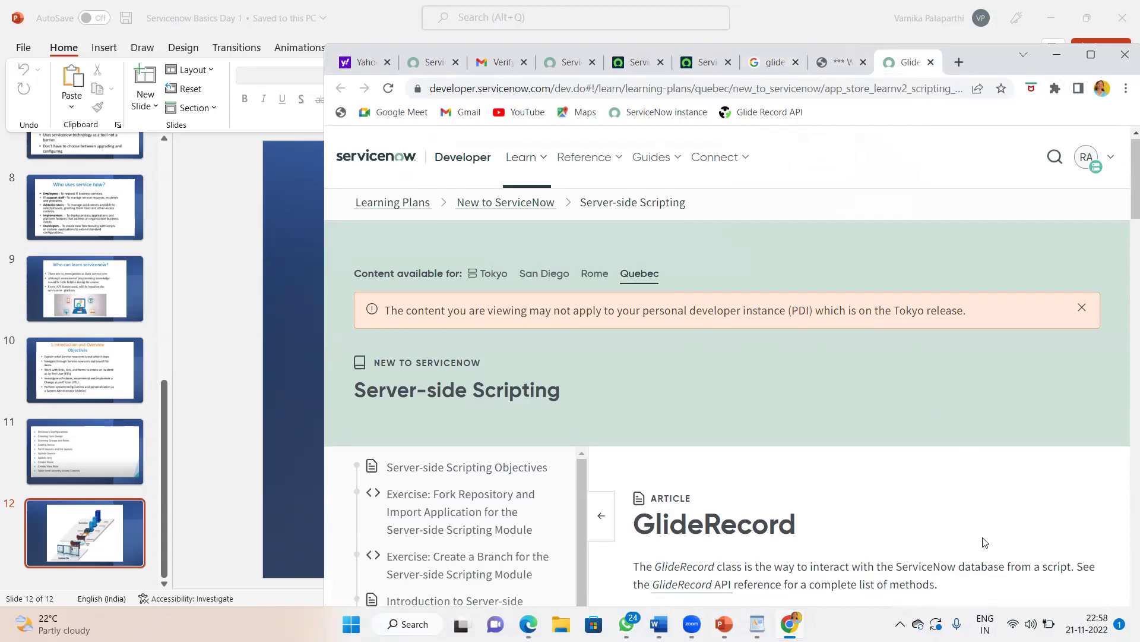
{"action": "scroll", "coordinate": [984, 541], "scroll_direction": "down", "scroll_amount": 5}
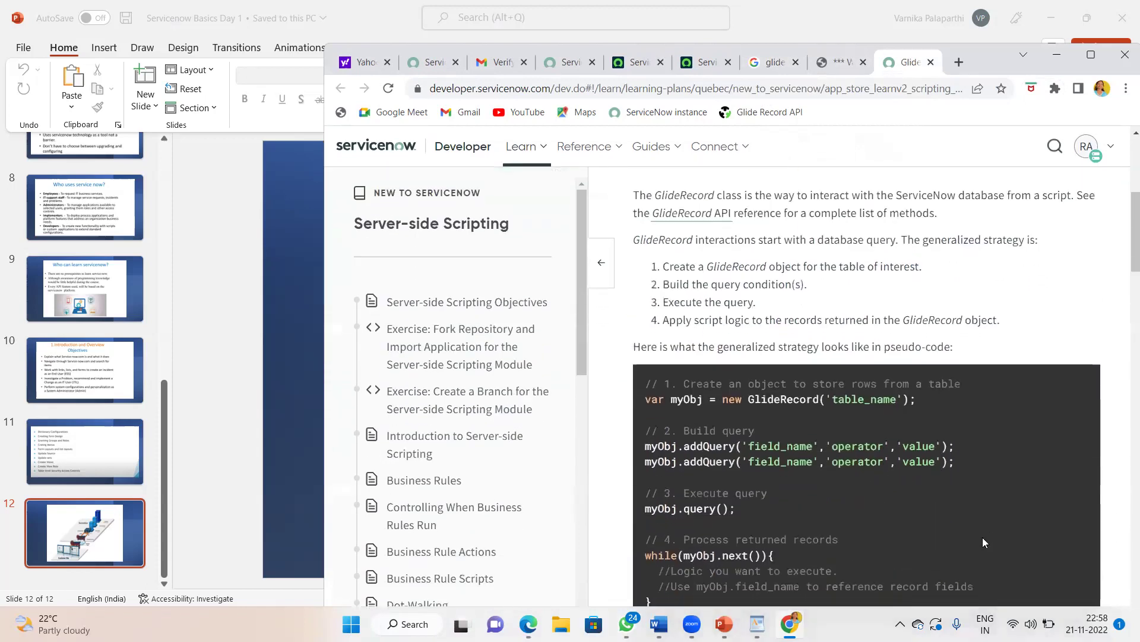
{"action": "scroll", "coordinate": [983, 537], "scroll_direction": "up", "scroll_amount": 2}
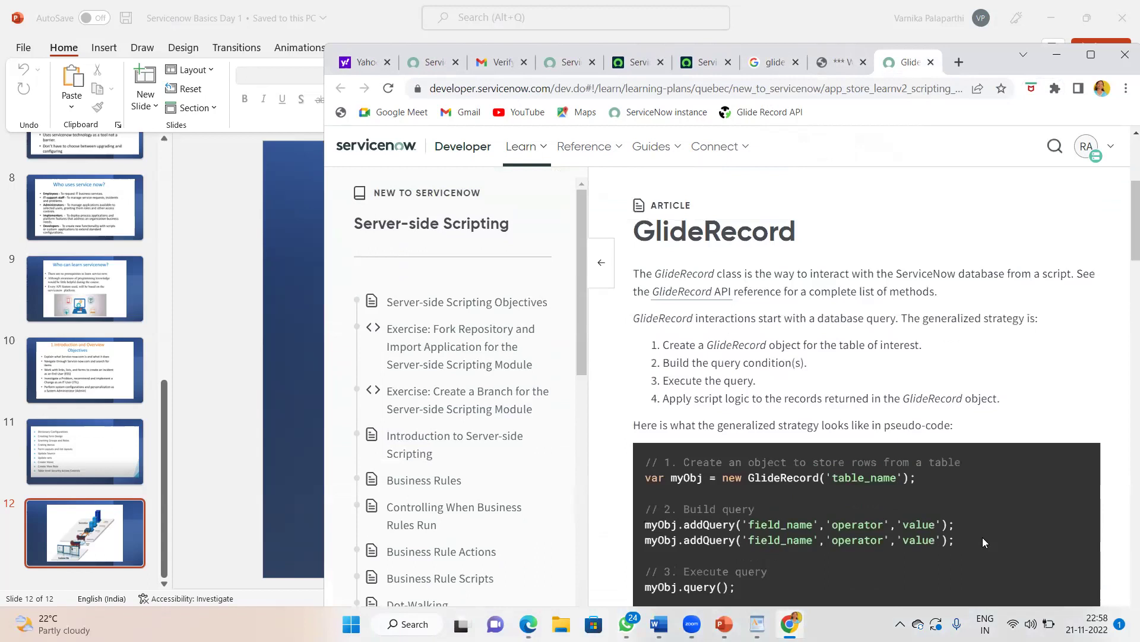
{"action": "left_click", "coordinate": [707, 62]}
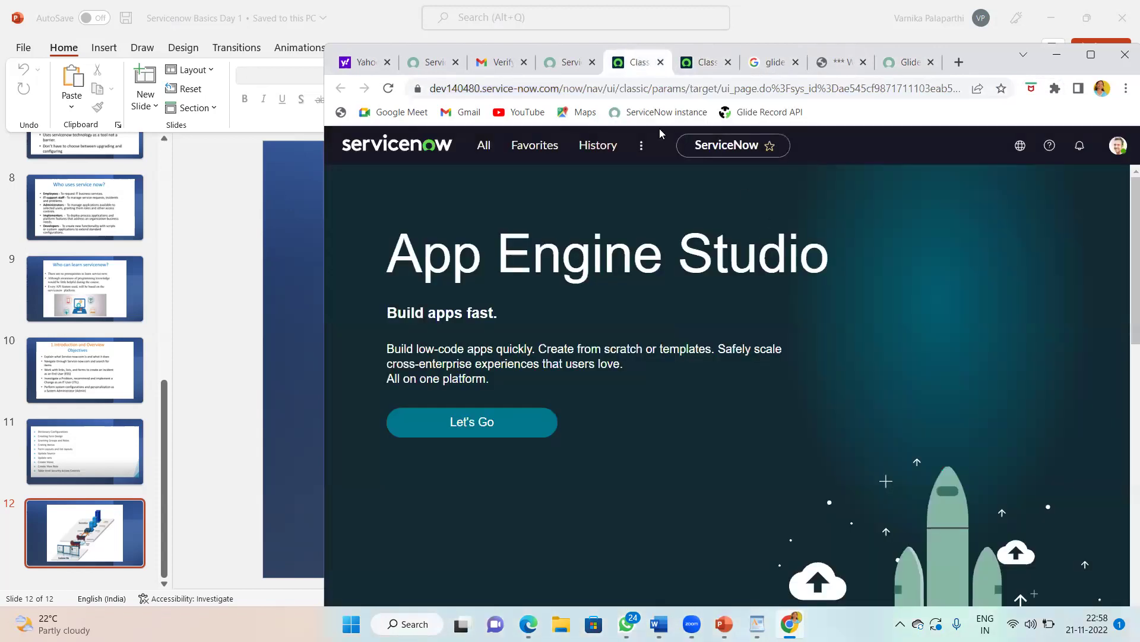
Back on the developer portal, show the My Instance panel with instance status, release and role
{"action": "left_click", "coordinate": [569, 63]}
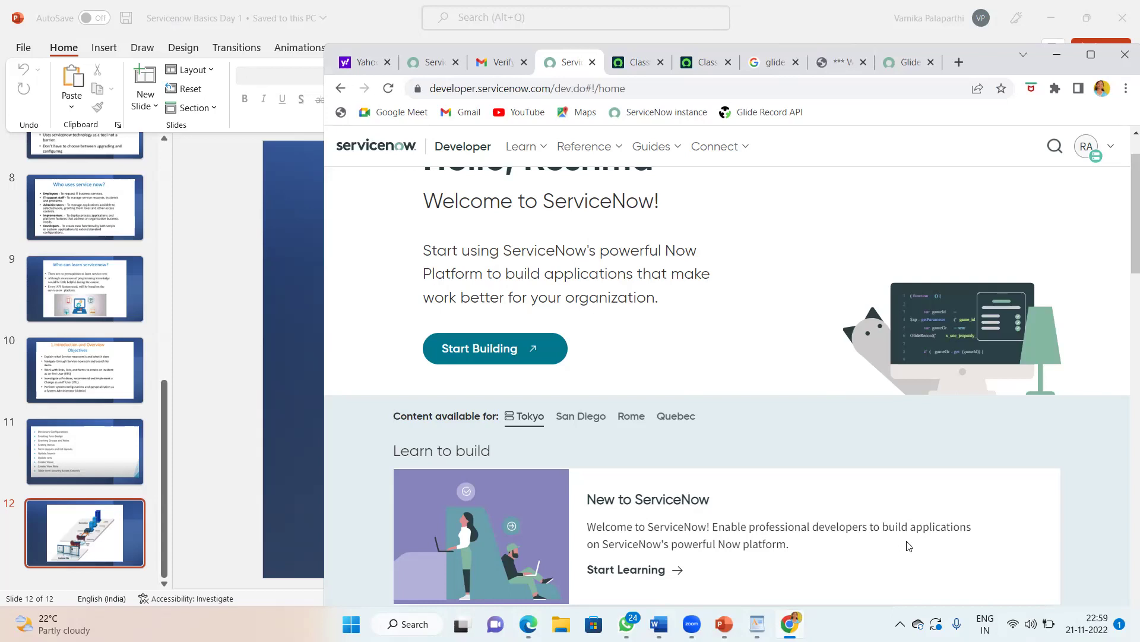
{"action": "left_click", "coordinate": [1107, 150]}
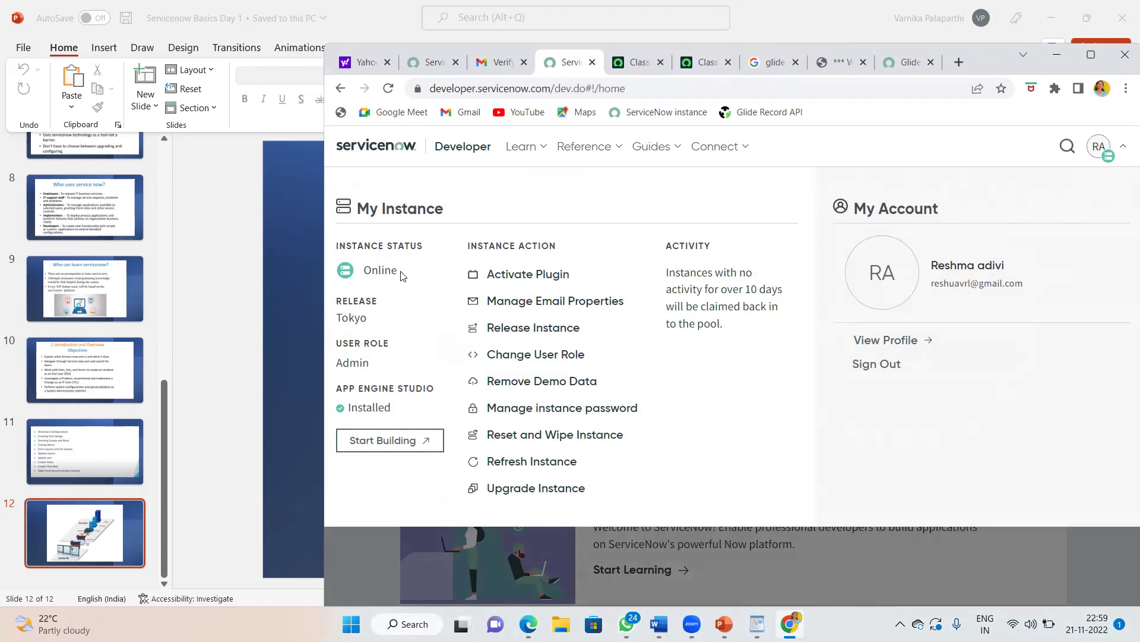
{"action": "left_click_drag", "start_coordinate": [399, 272], "coordinate": [370, 274]}
{"action": "left_click", "coordinate": [402, 297]}
{"action": "left_click_drag", "start_coordinate": [375, 324], "coordinate": [338, 321]}
{"action": "left_click", "coordinate": [402, 324]}
{"action": "left_click_drag", "start_coordinate": [336, 320], "coordinate": [370, 321]}
{"action": "left_click", "coordinate": [403, 330]}
{"action": "left_click_drag", "start_coordinate": [339, 365], "coordinate": [374, 364]}
{"action": "left_click", "coordinate": [371, 367]}
{"action": "left_click_drag", "start_coordinate": [373, 365], "coordinate": [338, 365]}
{"action": "left_click_drag", "start_coordinate": [562, 248], "coordinate": [479, 259]}
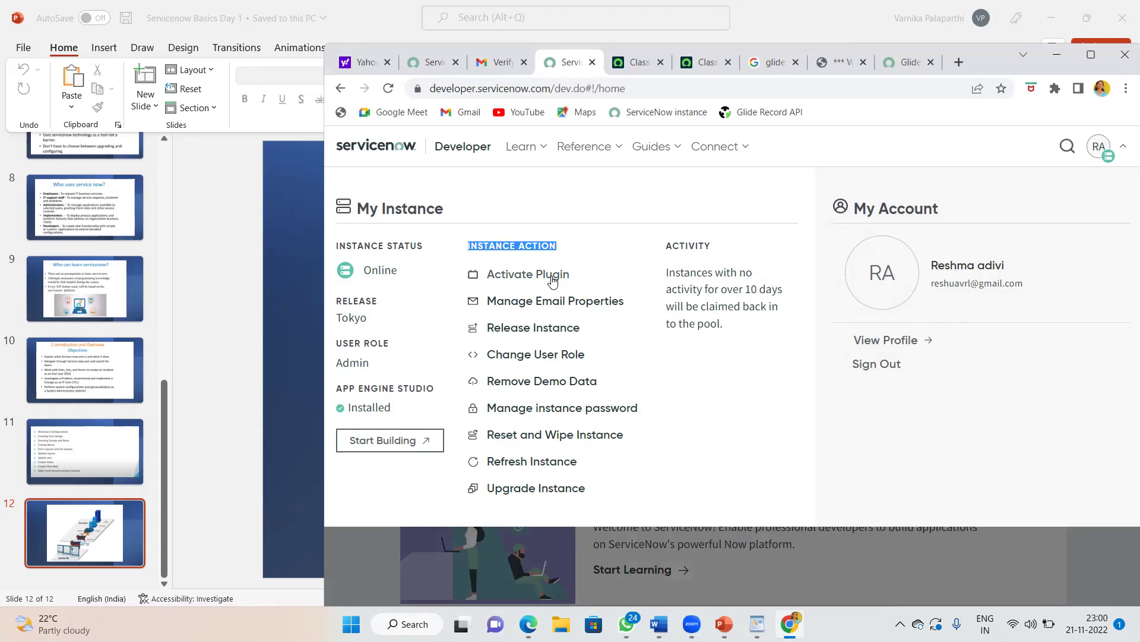
Review the Activate Plugin list and the Software Asset Management plugins' activation choices
{"action": "left_click", "coordinate": [552, 277]}
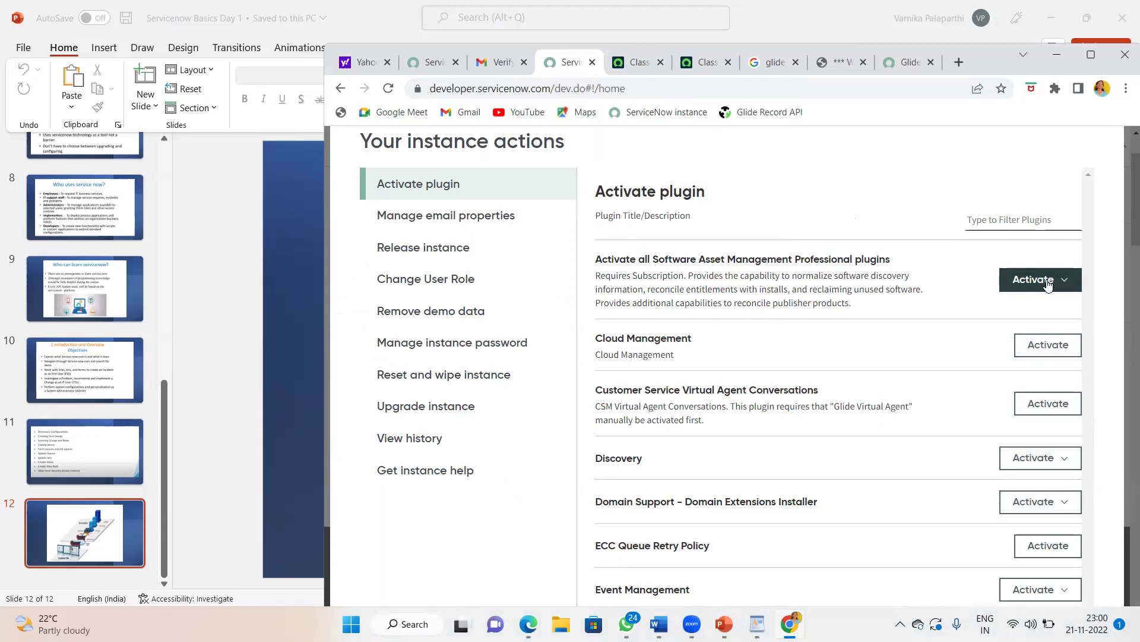
{"action": "left_click", "coordinate": [1047, 284]}
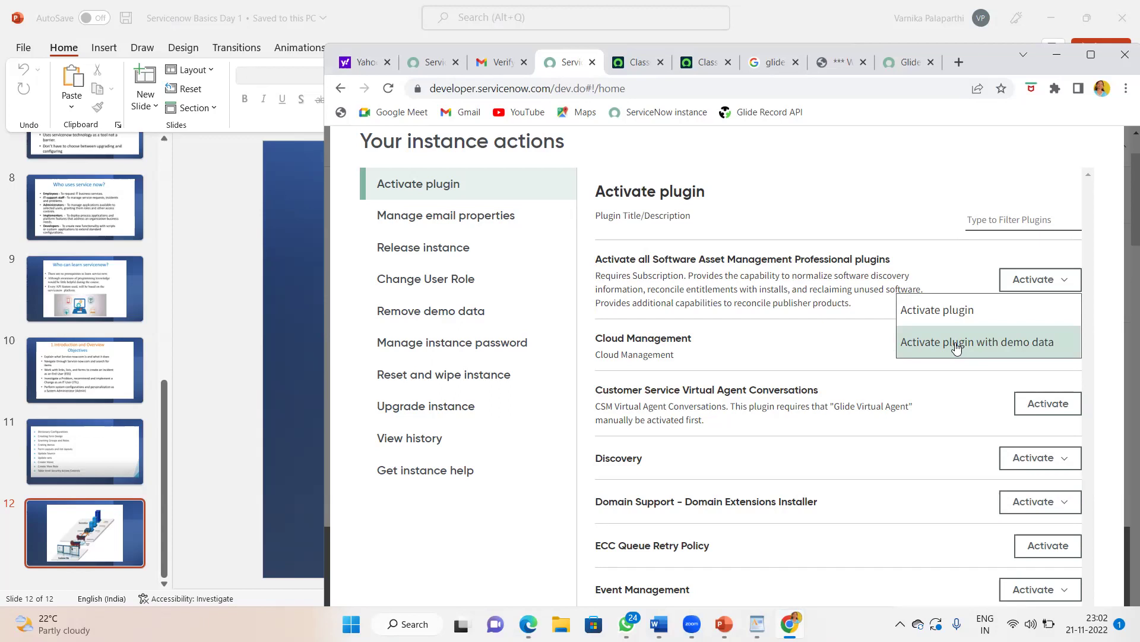
{"action": "left_click", "coordinate": [639, 62]}
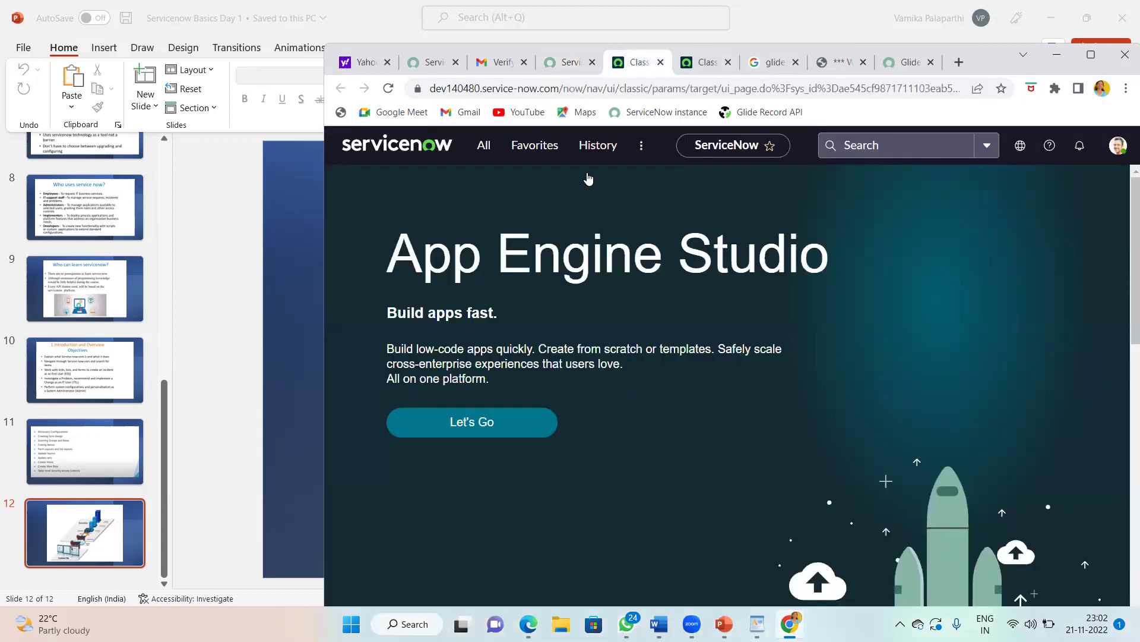
Open the instance's Users list via sys_user.LIST, then go back to the portal's plugin page
{"action": "left_click", "coordinate": [436, 187]}
{"action": "type", "text": "sys_"}
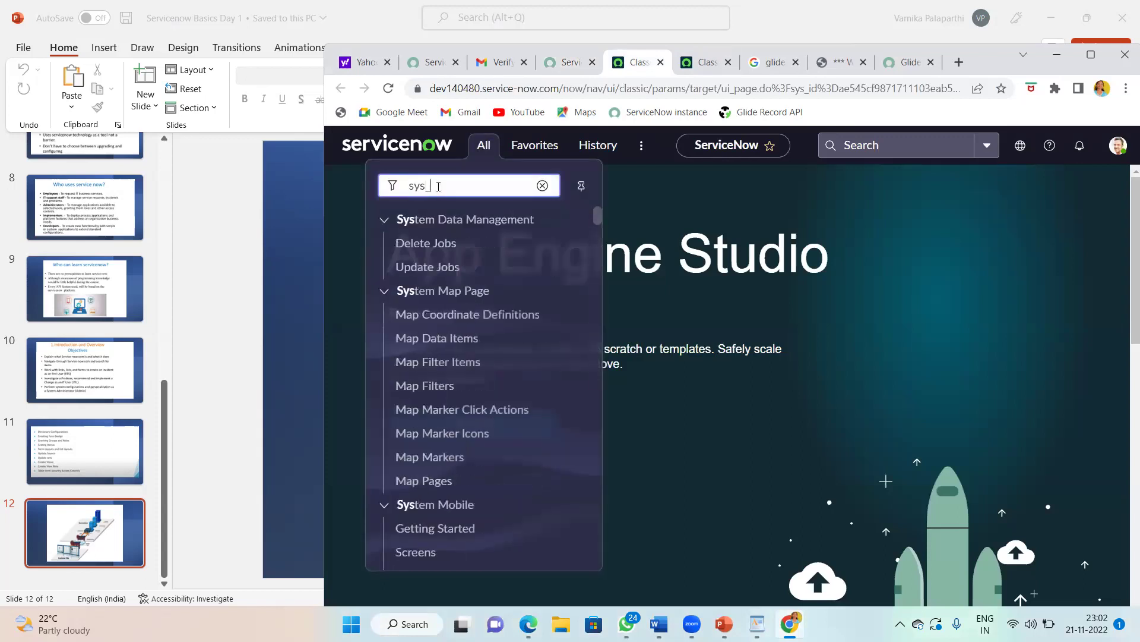
{"action": "type", "text": "user.LIST"}
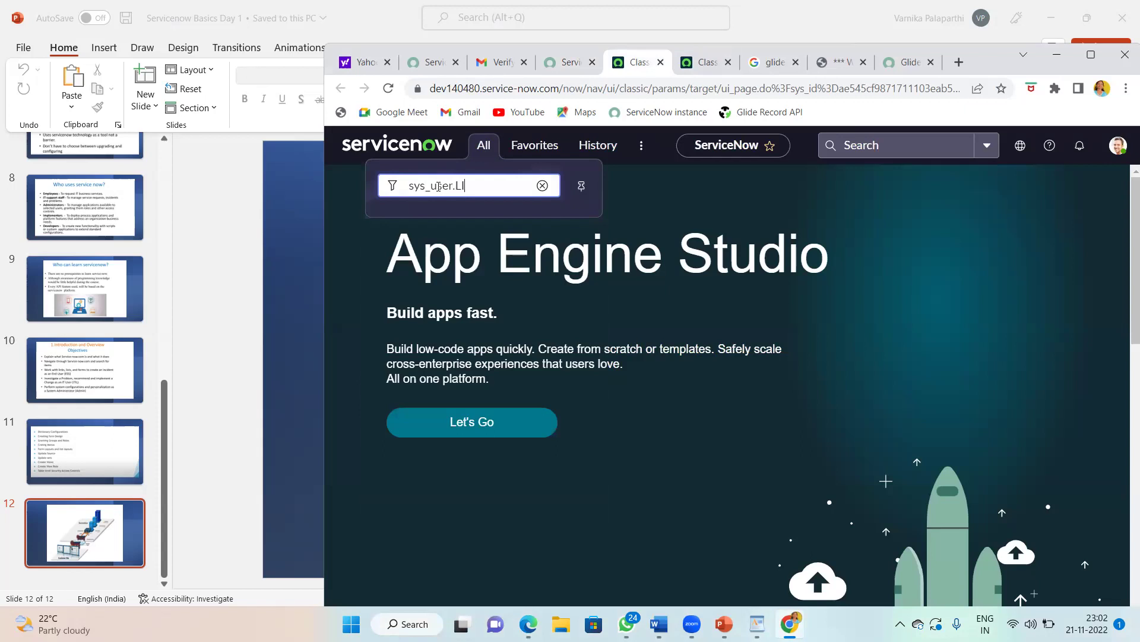
{"action": "key", "text": "Return"}
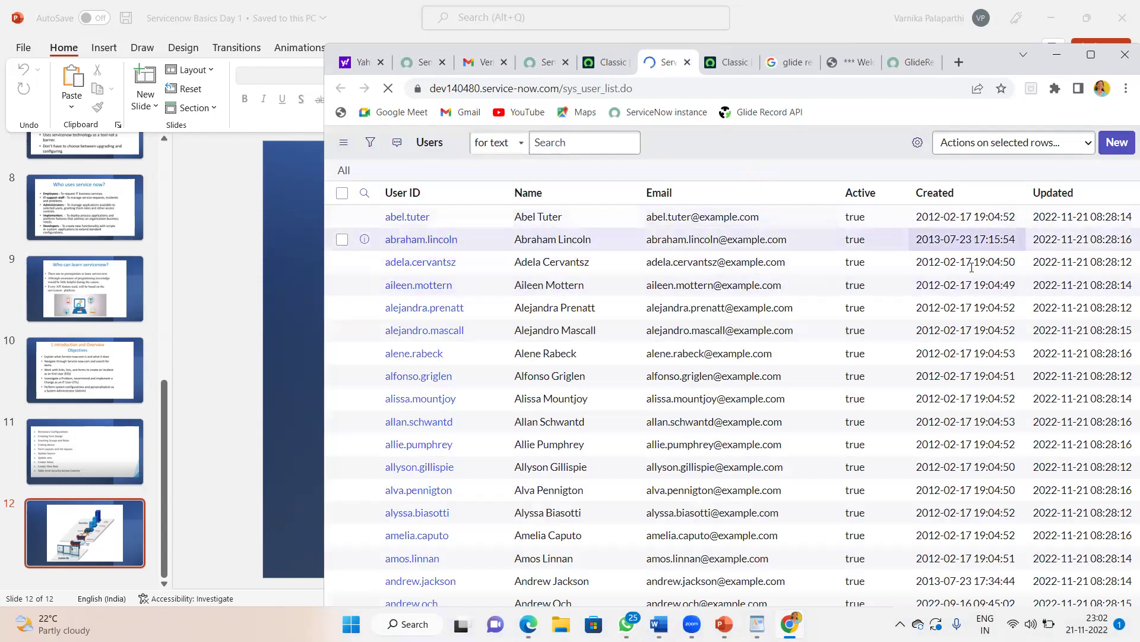
{"action": "left_click", "coordinate": [964, 238]}
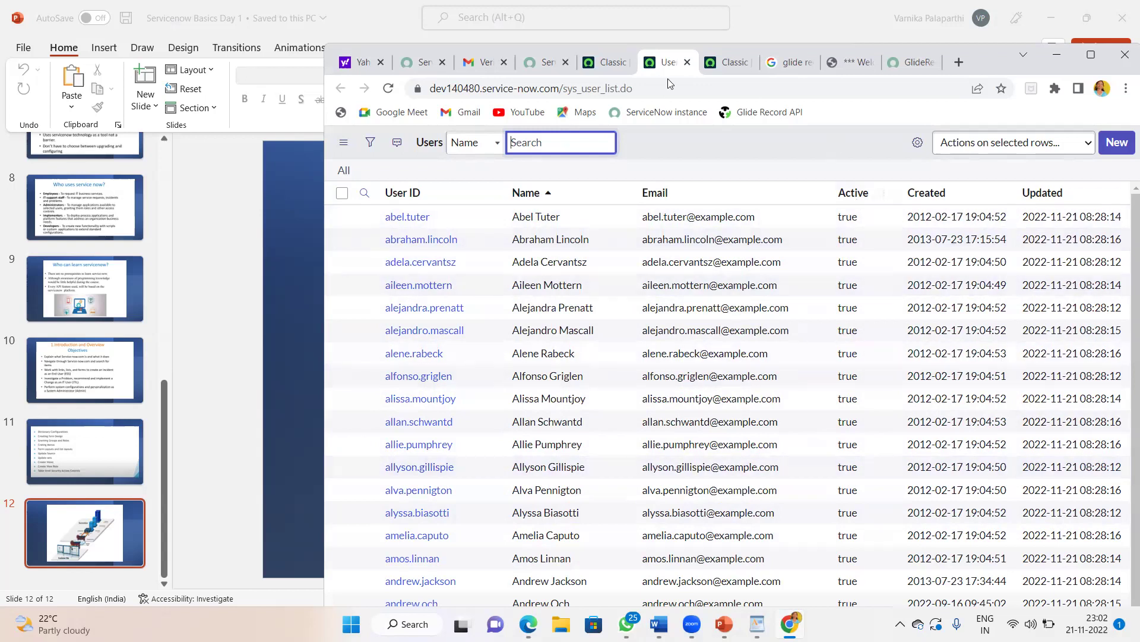
{"action": "left_click", "coordinate": [545, 62]}
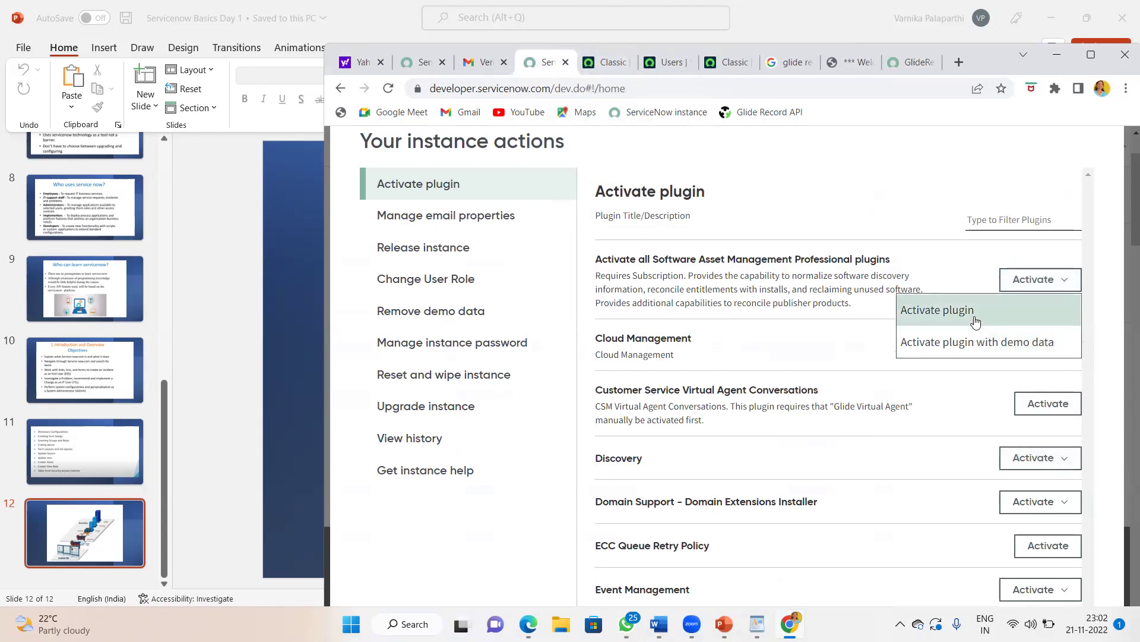
Glance at the Users list, then open Manage email properties in the portal's instance actions
{"action": "left_click", "coordinate": [668, 62]}
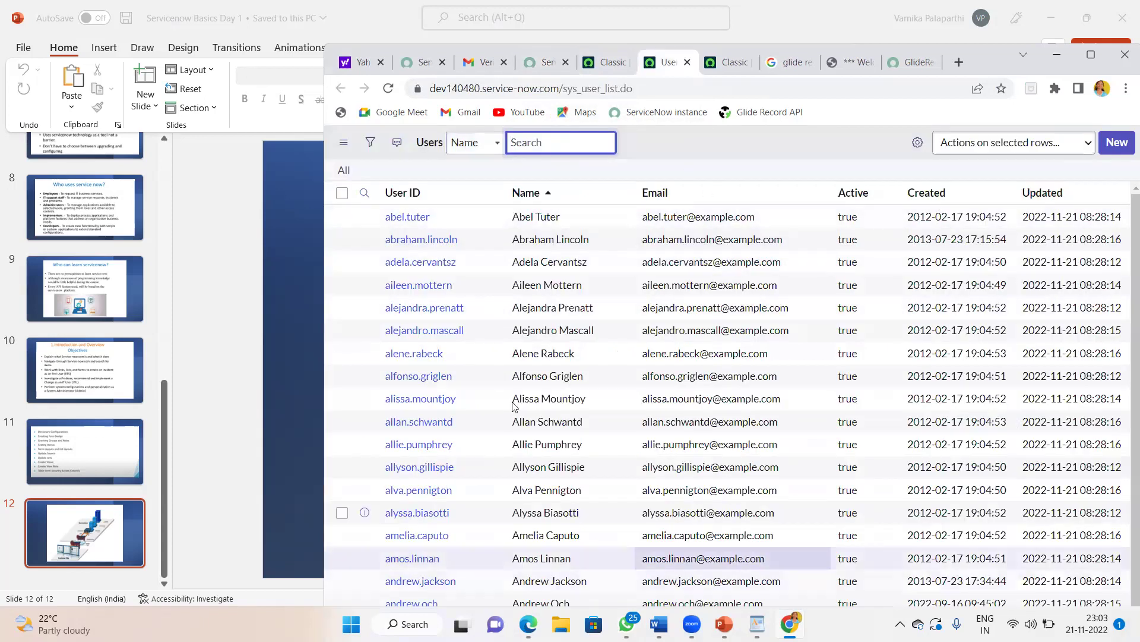
{"action": "left_click", "coordinate": [546, 63]}
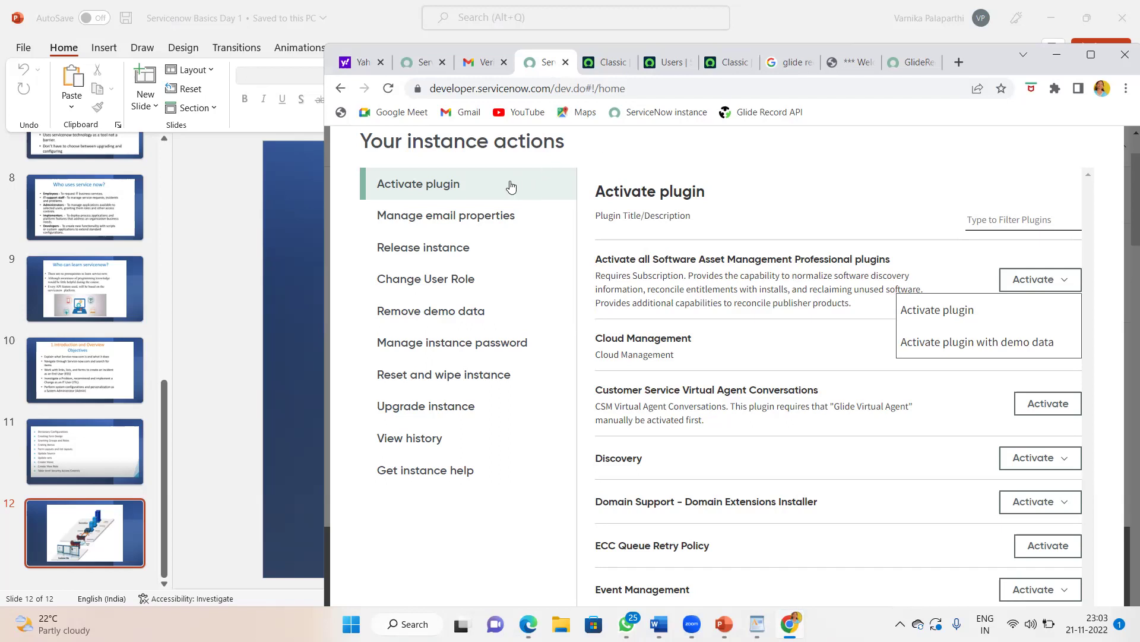
{"action": "left_click", "coordinate": [504, 224]}
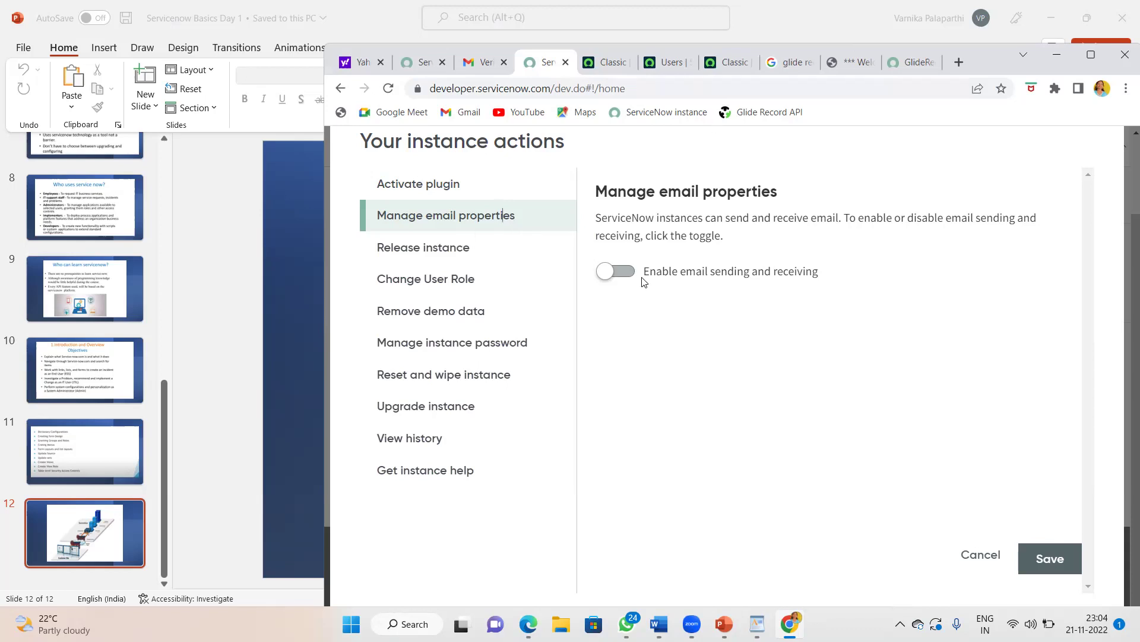
Turn on the 'Enable email sending and receiving' toggle
{"action": "left_click", "coordinate": [625, 272]}
{"action": "left_click", "coordinate": [612, 273]}
{"action": "left_click", "coordinate": [433, 254]}
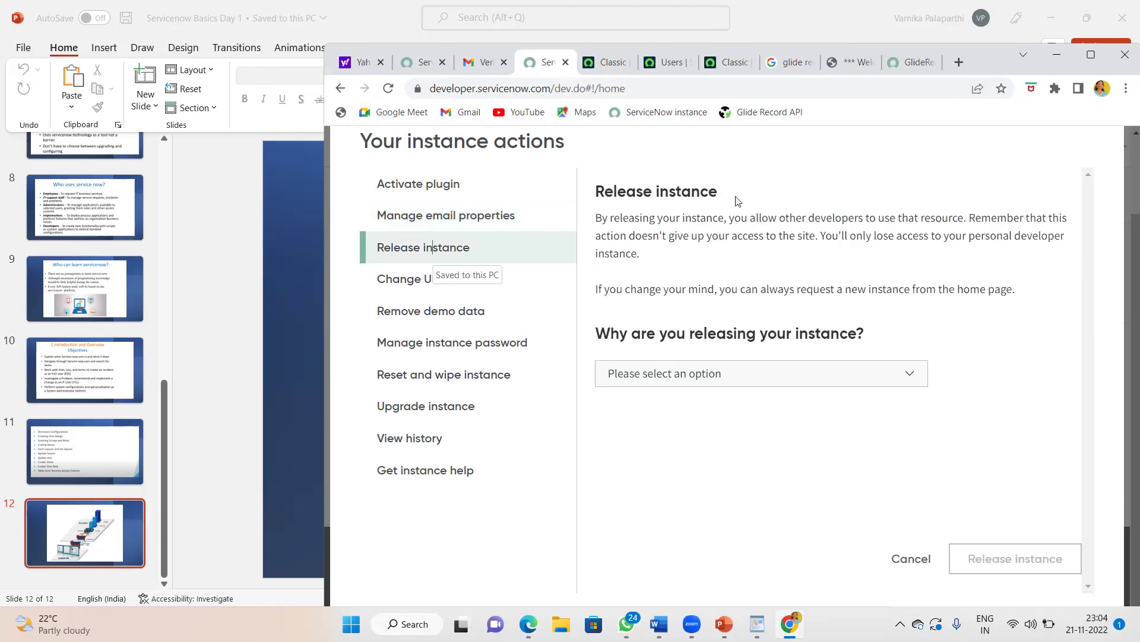
{"action": "left_click_drag", "start_coordinate": [734, 191], "coordinate": [591, 191]}
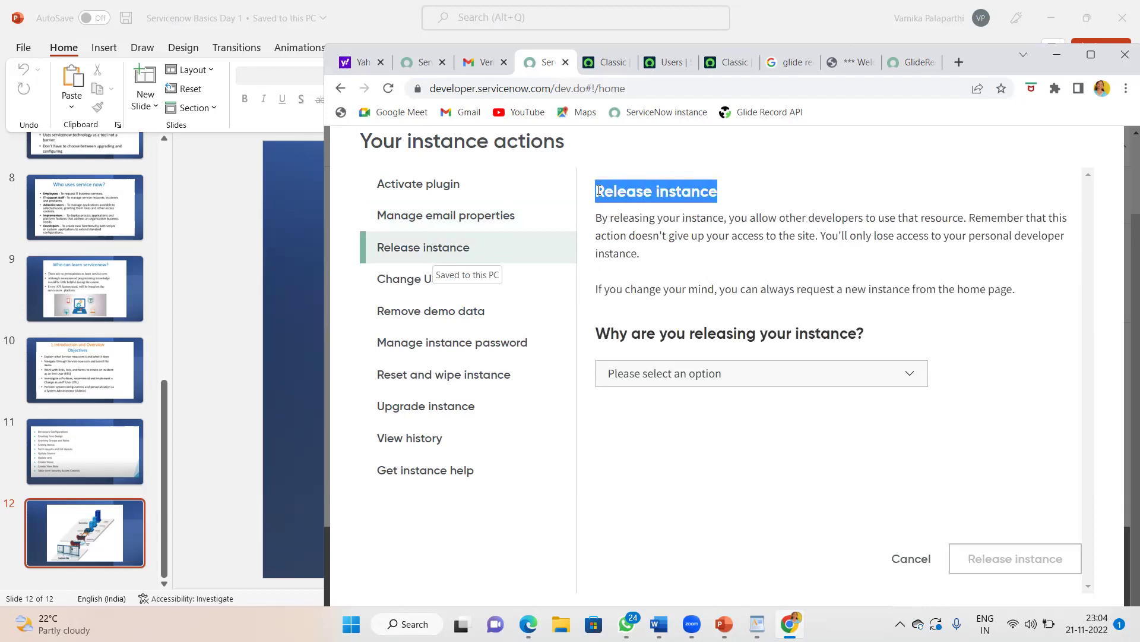
{"action": "left_click", "coordinate": [785, 161]}
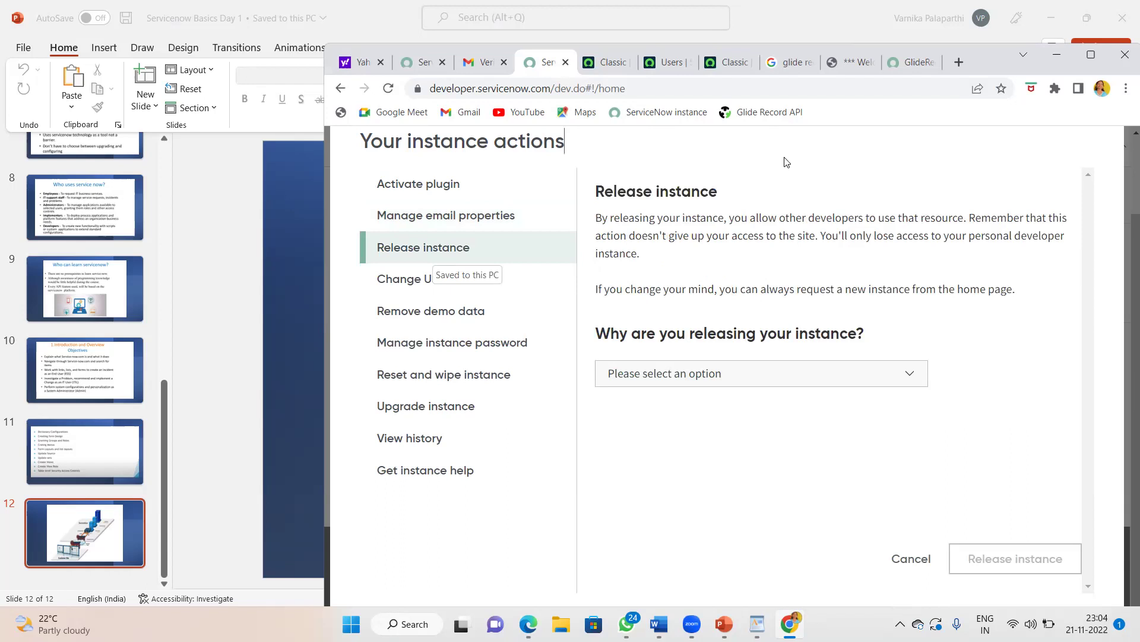
Pick 'I am no longer using my instance' as the release reason, then view Change User Role
{"action": "left_click", "coordinate": [677, 381]}
{"action": "left_click", "coordinate": [772, 409]}
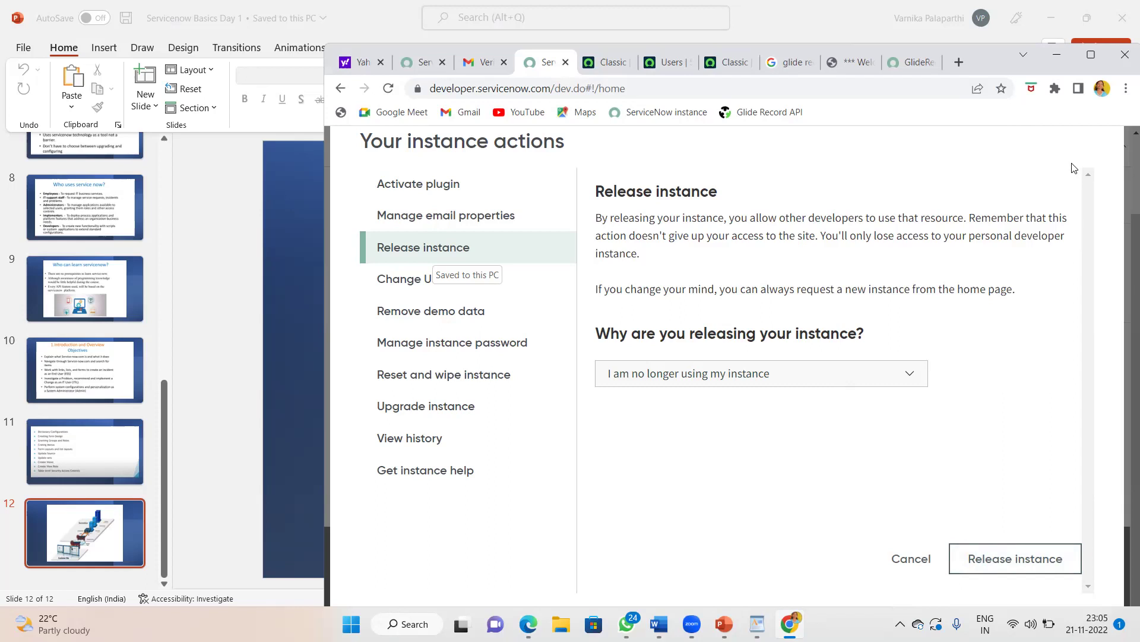
{"action": "left_click", "coordinate": [396, 278]}
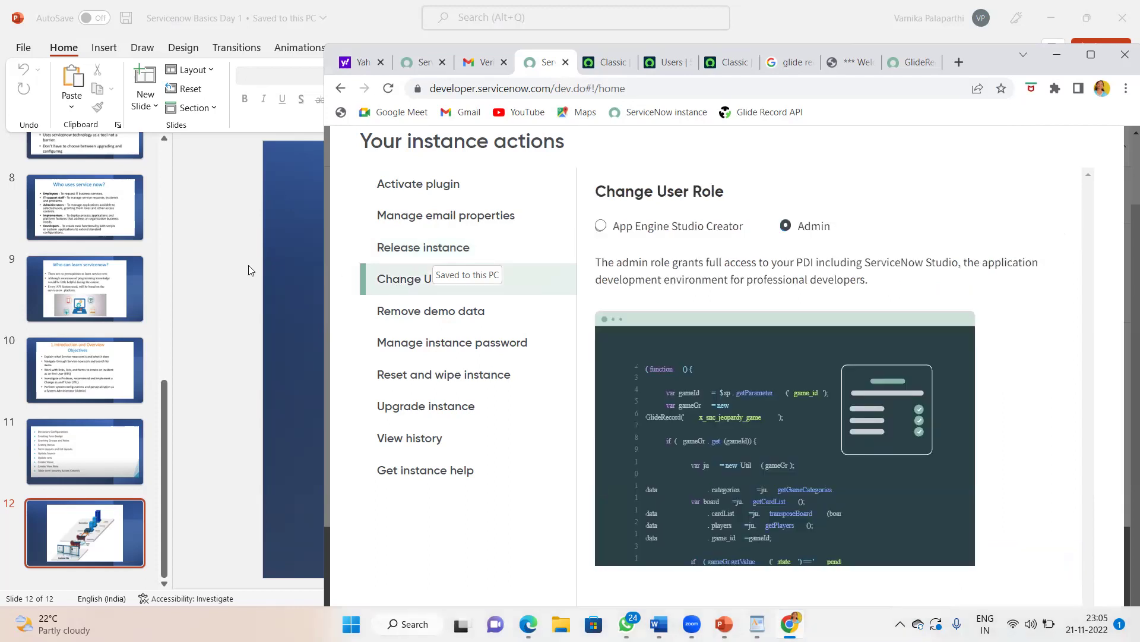